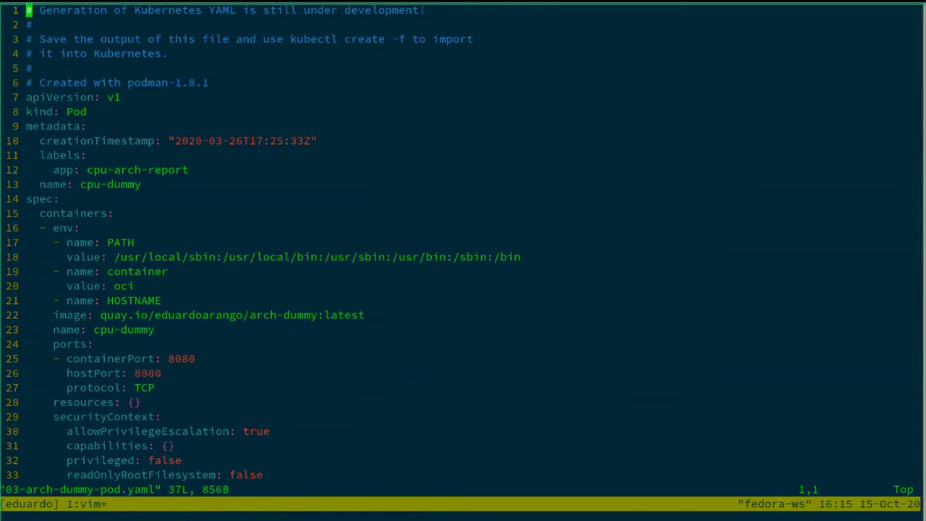
Review the end of the cpu-dummy pod file, quit vim with :q and clear the screen
{"action": "key", "text": "j"}
{"action": "key", "text": "j"}
{"action": "key", "text": "j"}
{"action": "key", "text": "j"}
{"action": "key", "text": "j"}
{"action": "key", "text": "j"}
{"action": "key", "text": "j"}
{"action": "key", "text": "j"}
{"action": "key", "text": "j"}
{"action": "key", "text": "j"}
{"action": "key", "text": "j"}
{"action": "key", "text": "j"}
{"action": "key", "text": "shift+g"}
{"action": "type", "text": ":q"}
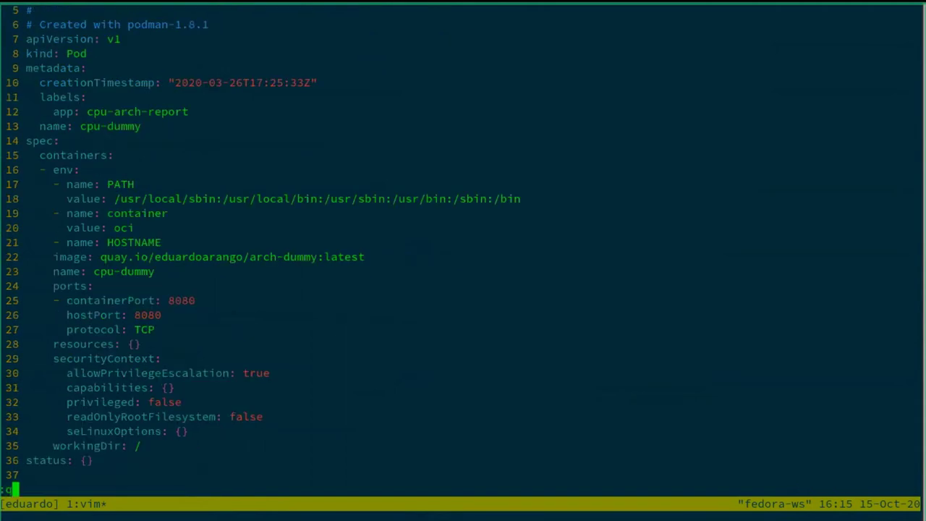
{"action": "key", "text": "Return"}
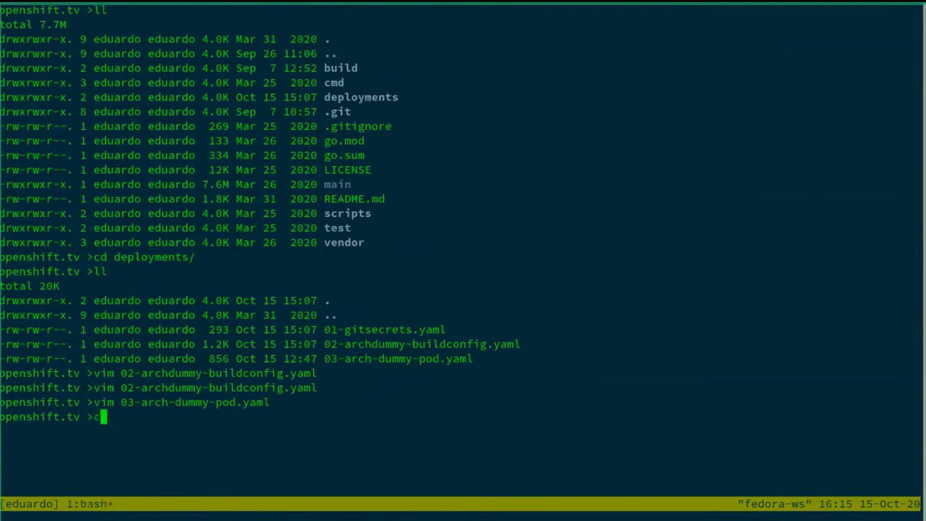
{"action": "key", "text": "ctrl+l"}
List the deployments folder with ll and create all its resources with oc create -f
{"action": "type", "text": "oc"}
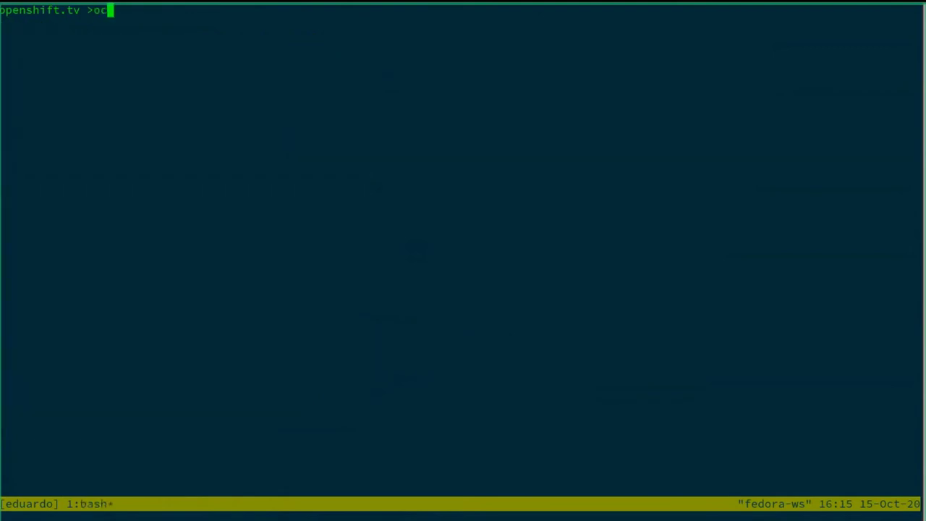
{"action": "key", "text": "BackSpace"}
{"action": "key", "text": "BackSpace"}
{"action": "type", "text": "ll"}
{"action": "key", "text": "Return"}
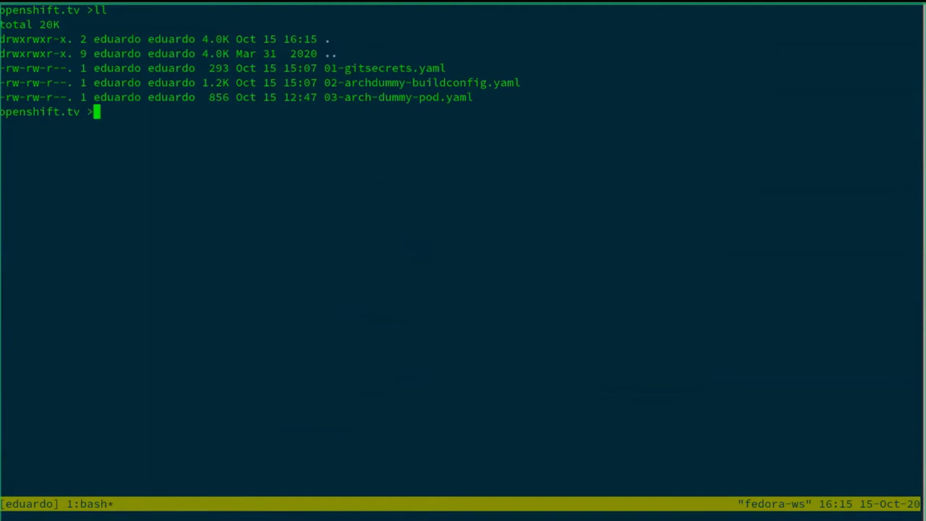
{"action": "type", "text": "oc create -"}
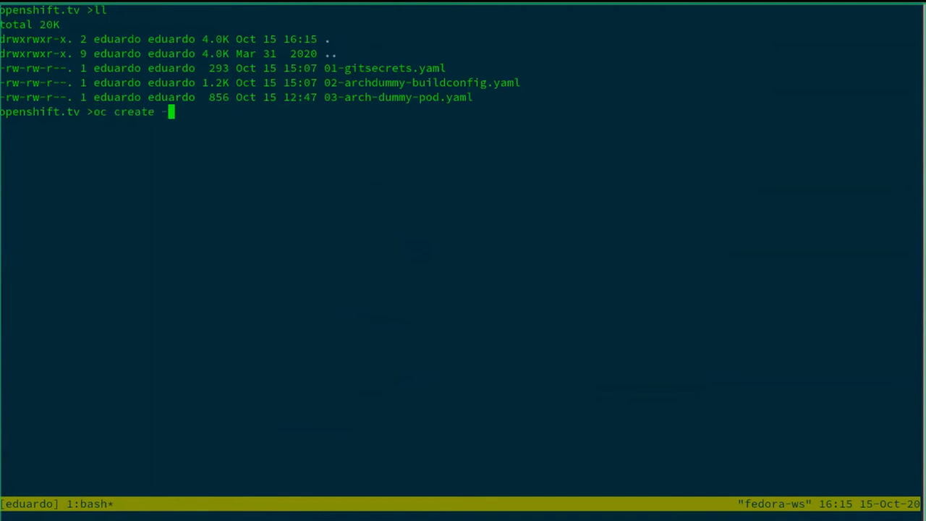
{"action": "type", "text": "f ."}
{"action": "key", "text": "Return"}
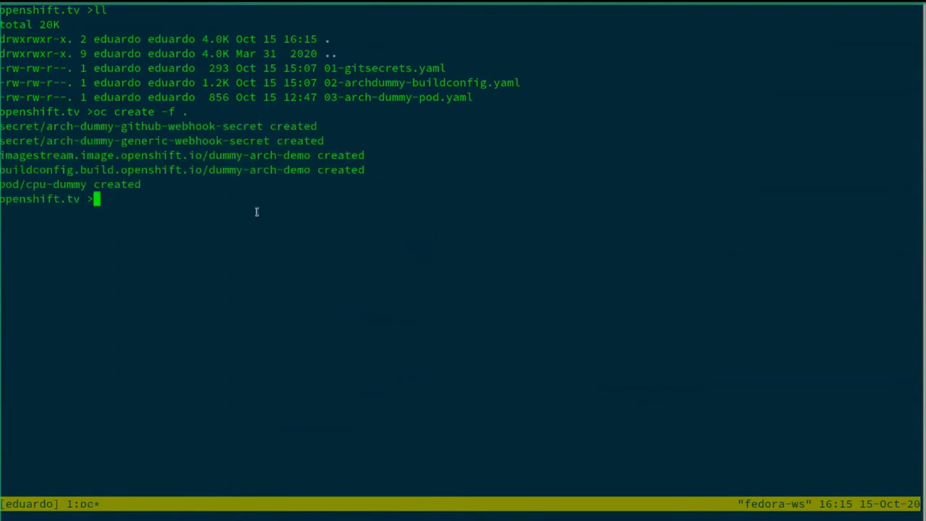
{"action": "key", "text": "super"}
Open the newly created dummy-arch-demo build config from the Builds list
{"action": "left_click", "coordinate": [586, 269]}
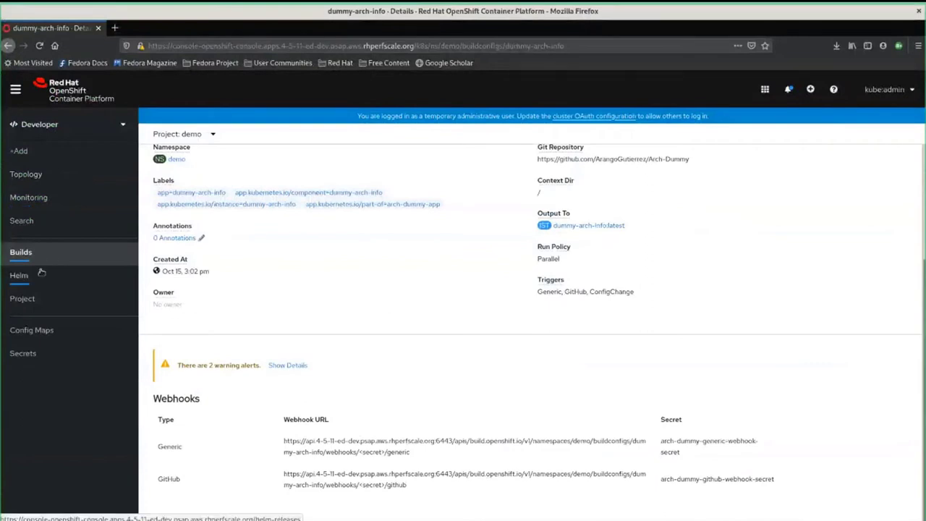
{"action": "left_click", "coordinate": [29, 252]}
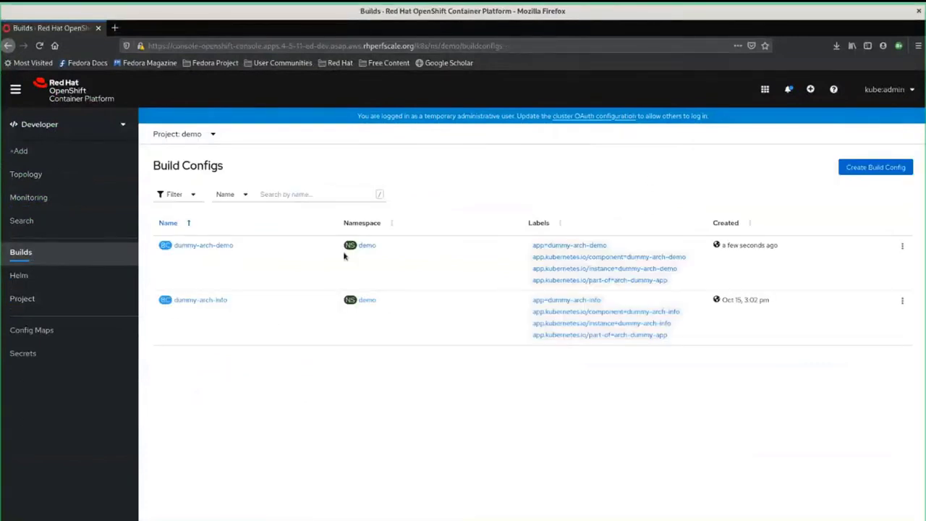
{"action": "triple_click", "coordinate": [724, 245]}
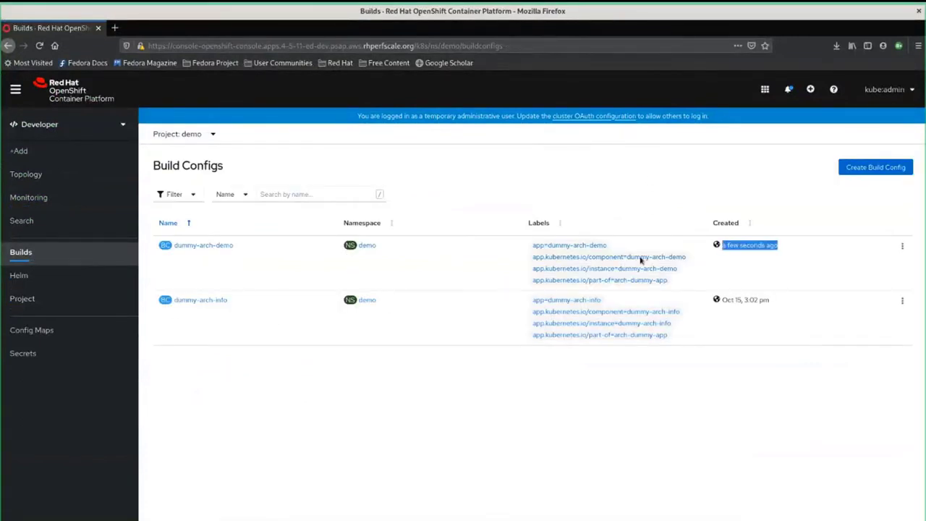
{"action": "left_click", "coordinate": [206, 246]}
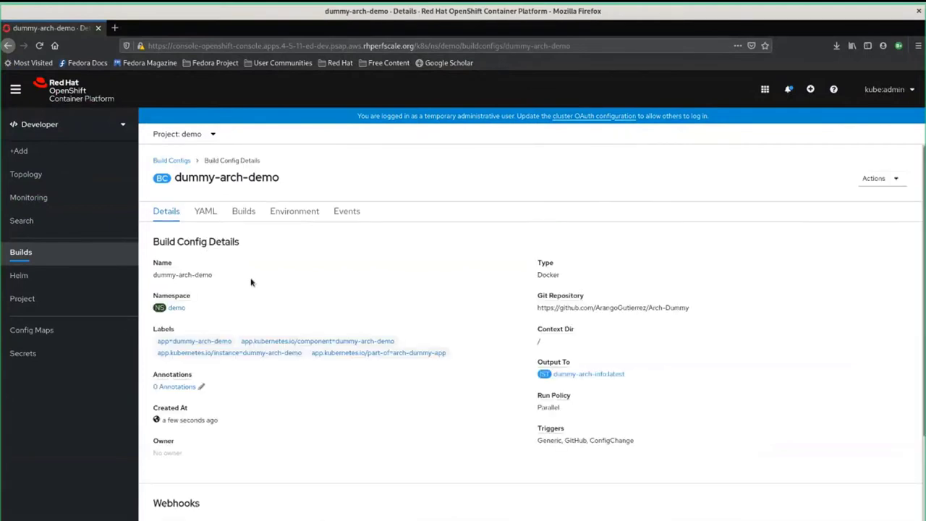
Open the Running build dummy-arch-demo-1 from the Builds tab and view its Logs
{"action": "left_click", "coordinate": [243, 211]}
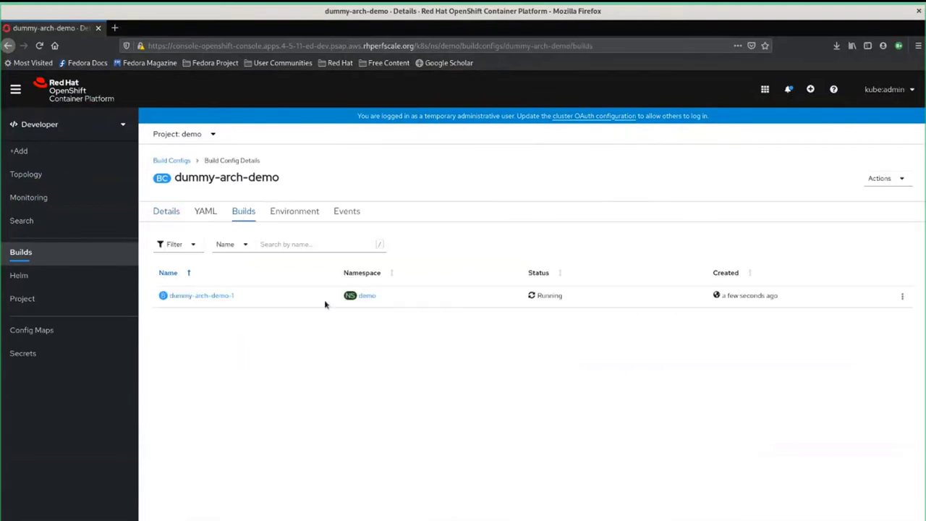
{"action": "double_click", "coordinate": [539, 297]}
{"action": "left_click", "coordinate": [553, 350]}
{"action": "left_click", "coordinate": [205, 296]}
{"action": "left_click", "coordinate": [305, 210]}
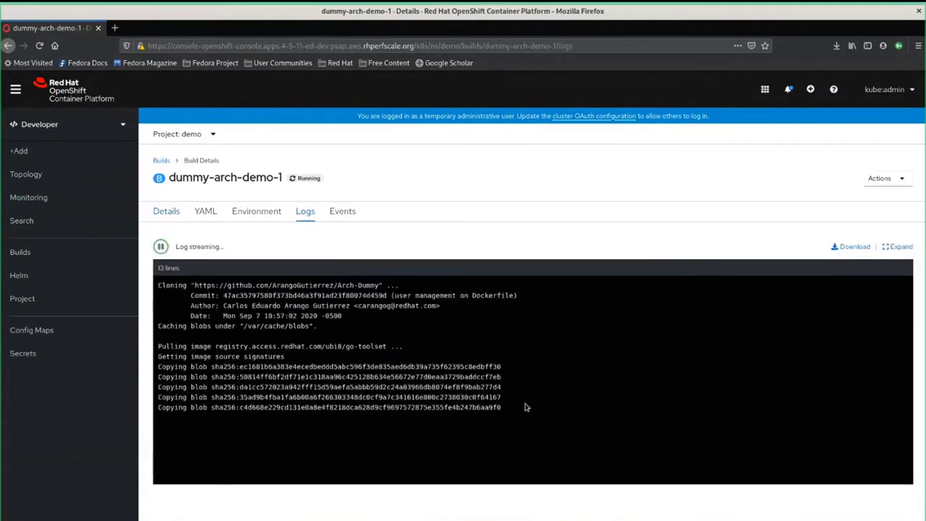
Highlight the image pull, cloned repo and Dockerfile lines, then resume the live log stream
{"action": "left_click_drag", "start_coordinate": [526, 407], "coordinate": [210, 344]}
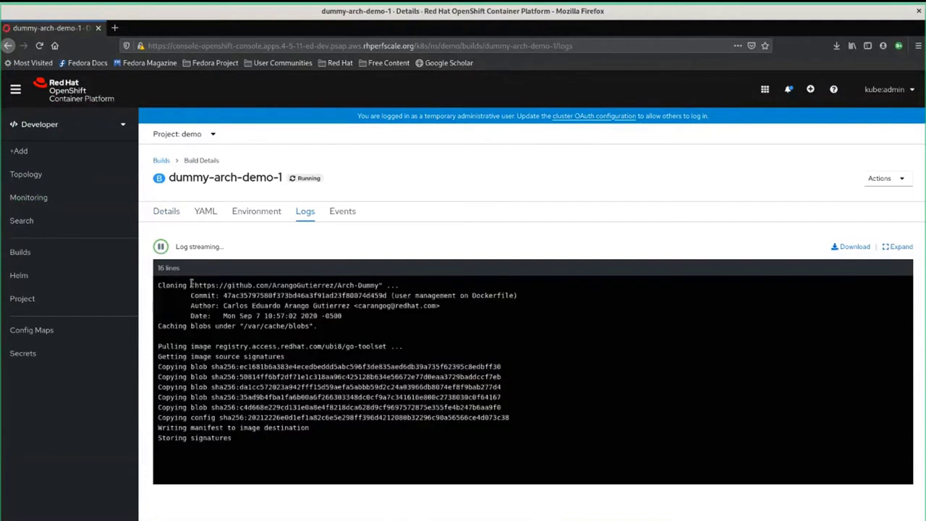
{"action": "left_click_drag", "start_coordinate": [191, 285], "coordinate": [382, 285]}
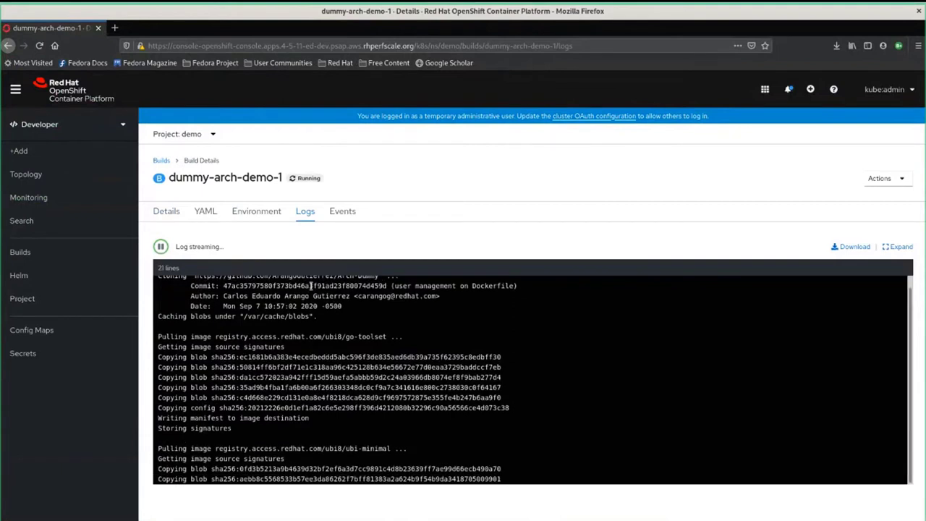
{"action": "double_click", "coordinate": [489, 289]}
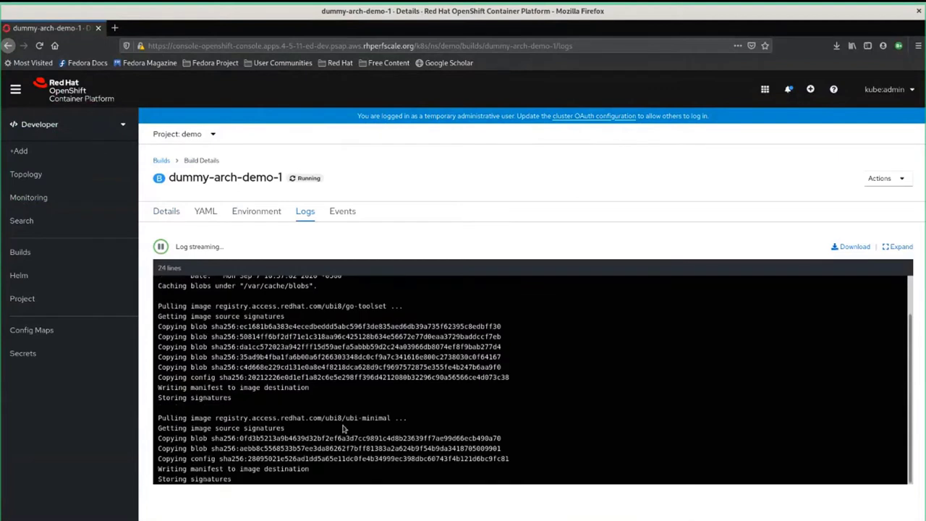
{"action": "left_click", "coordinate": [520, 498]}
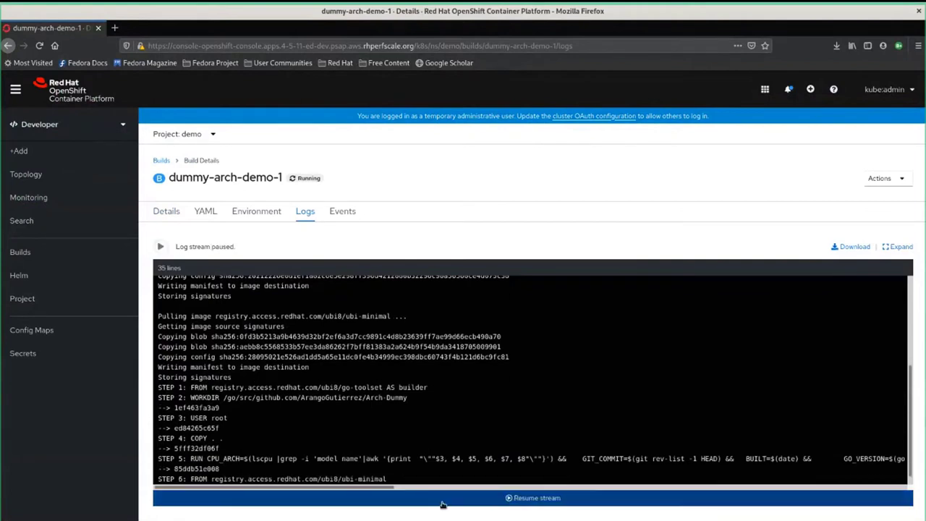
{"action": "left_click", "coordinate": [477, 498]}
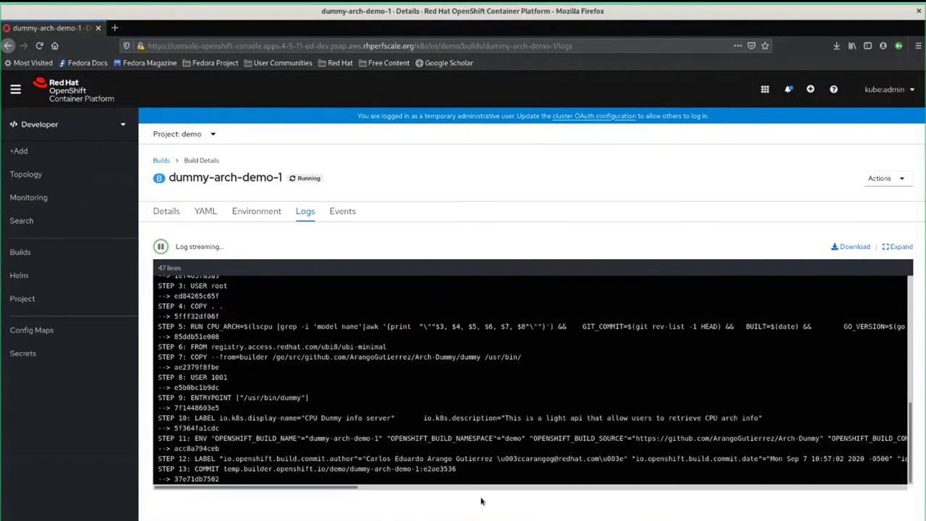
In a new tab, open the Arch-Dummy repository from the GitHub account's repository list
{"action": "left_click", "coordinate": [115, 29]}
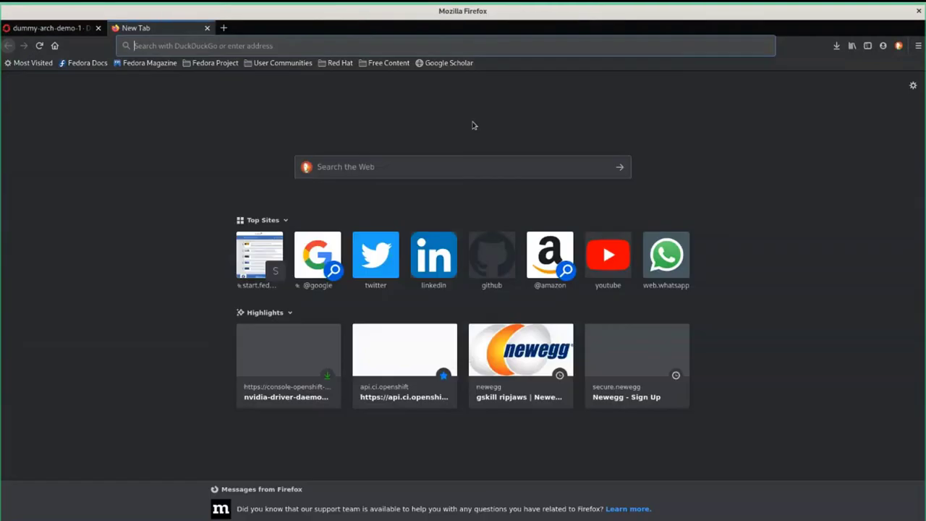
{"action": "left_click", "coordinate": [485, 244]}
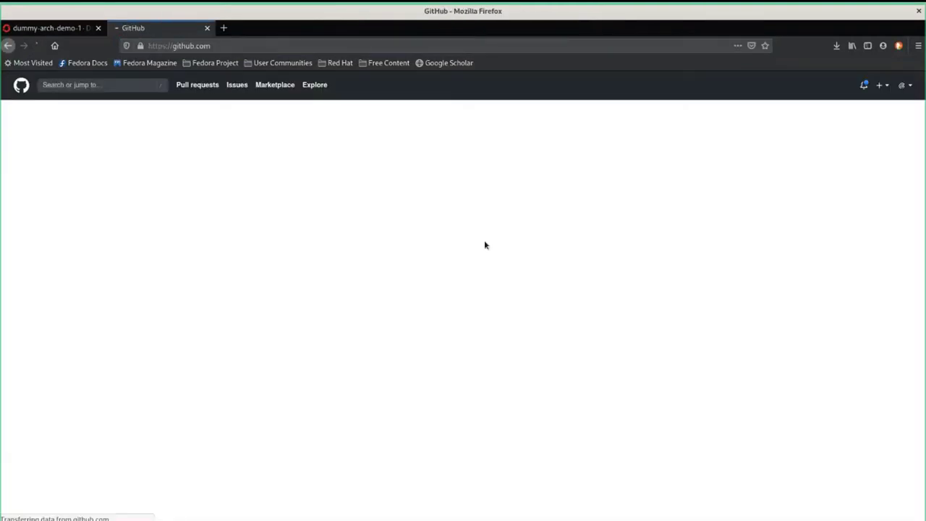
{"action": "left_click", "coordinate": [897, 85]}
{"action": "left_click", "coordinate": [848, 171]}
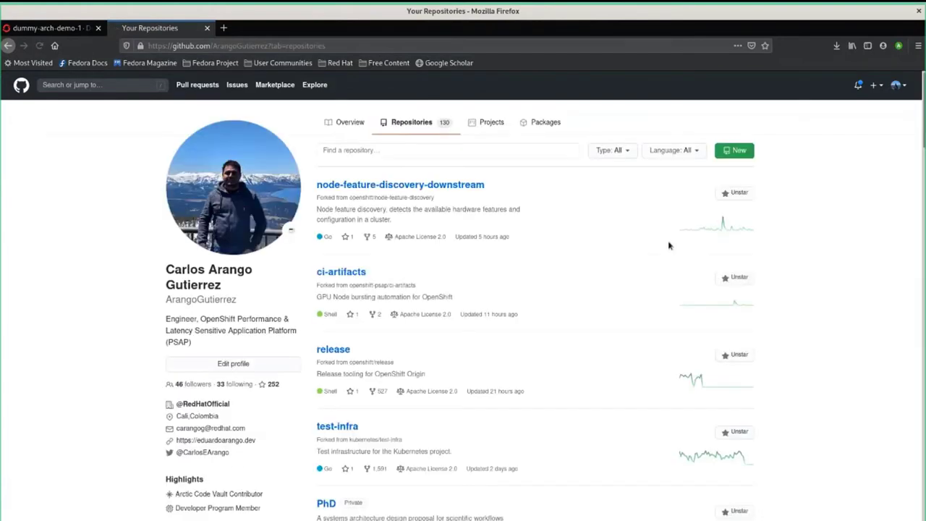
{"action": "scroll", "coordinate": [636, 249], "scroll_direction": "down", "scroll_amount": 1}
{"action": "scroll", "coordinate": [620, 262], "scroll_direction": "down", "scroll_amount": 10}
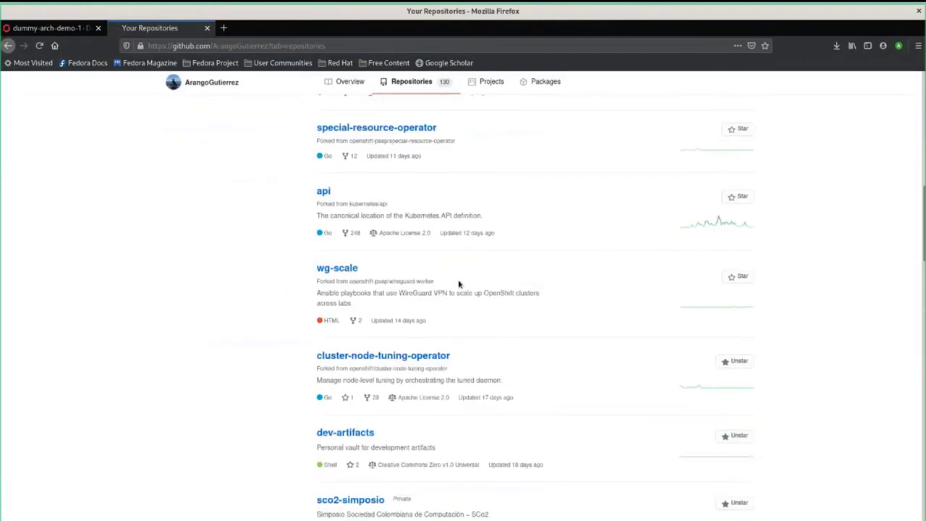
{"action": "scroll", "coordinate": [456, 286], "scroll_direction": "down", "scroll_amount": 6}
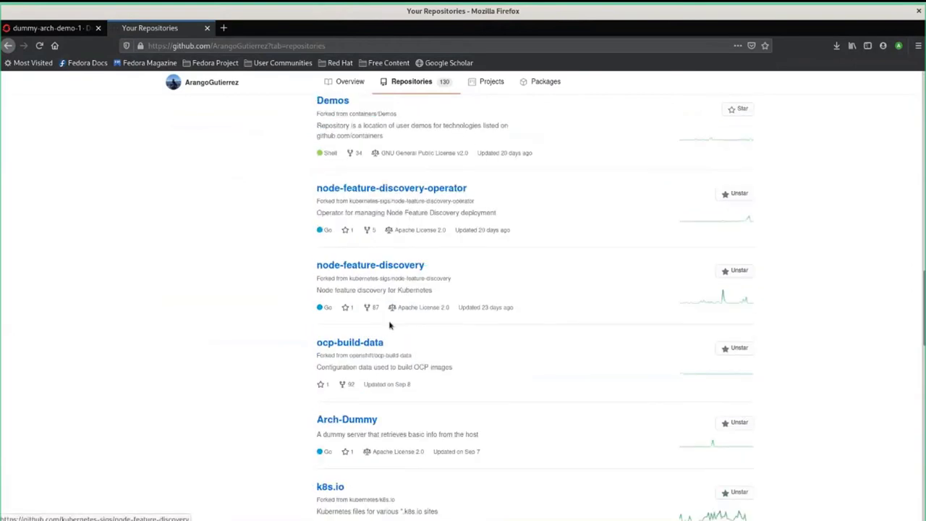
{"action": "left_click", "coordinate": [362, 351]}
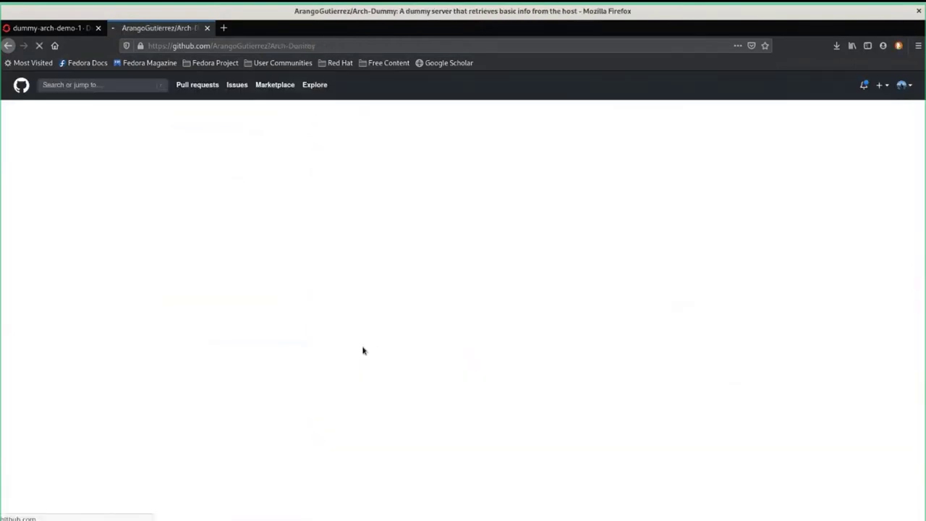
Open the push webhook under Settings > Webhooks, confirm the password, and return to OpenShift
{"action": "left_click", "coordinate": [451, 143]}
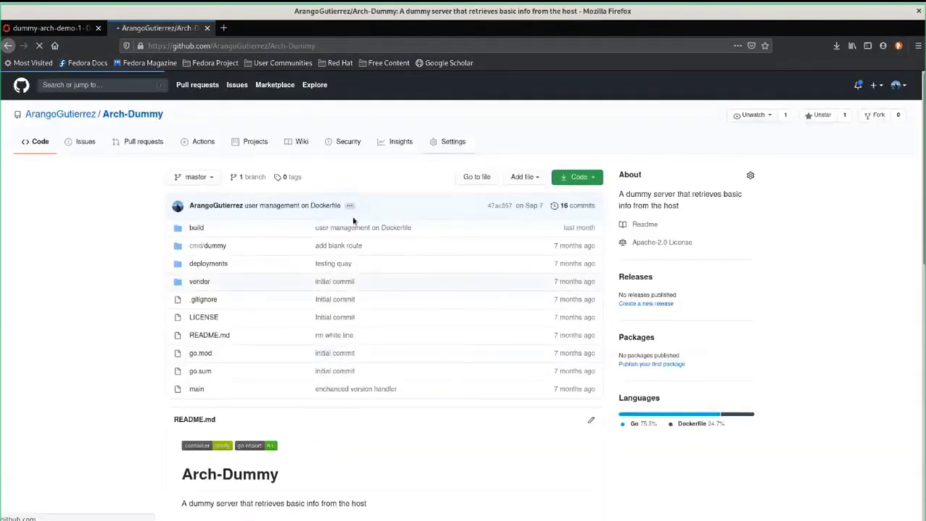
{"action": "left_click", "coordinate": [195, 255]}
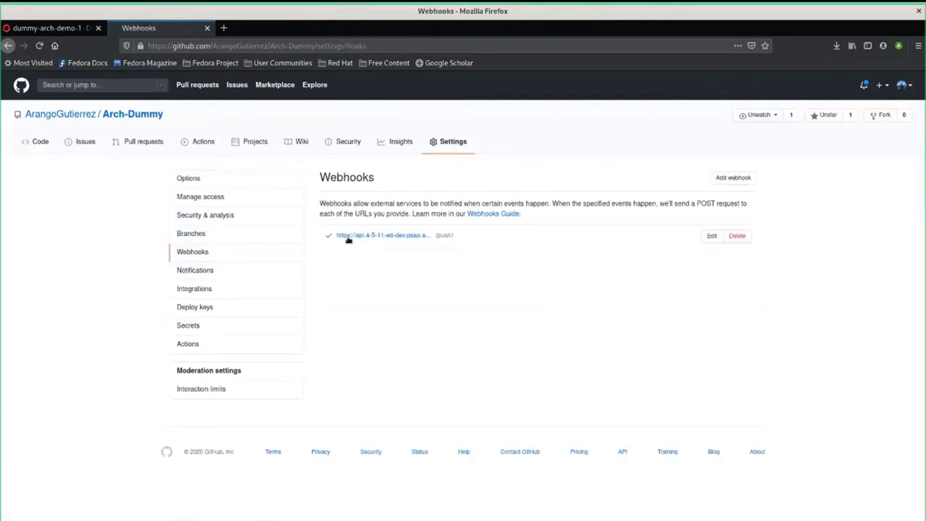
{"action": "left_click", "coordinate": [383, 235]}
{"action": "left_click", "coordinate": [458, 205]}
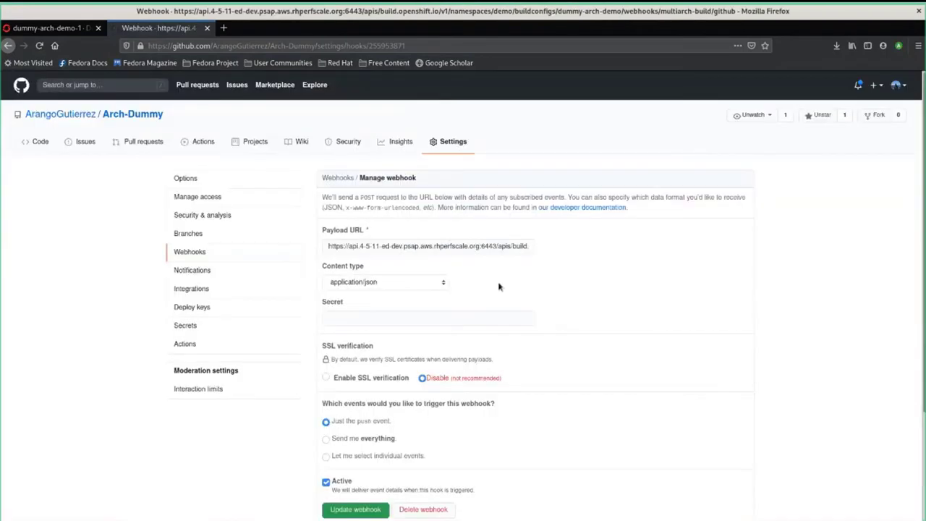
{"action": "scroll", "coordinate": [473, 325], "scroll_direction": "down", "scroll_amount": 3}
{"action": "scroll", "coordinate": [533, 354], "scroll_direction": "up", "scroll_amount": 3}
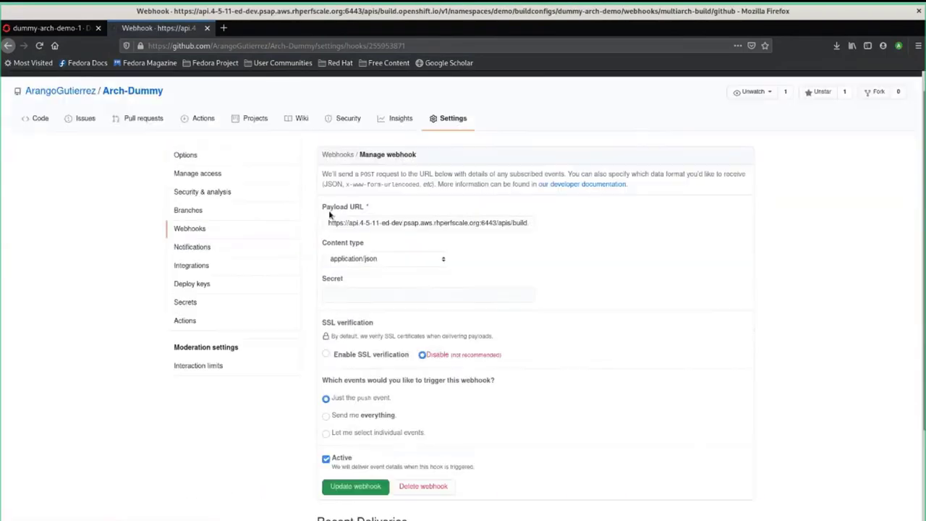
{"action": "left_click", "coordinate": [92, 28]}
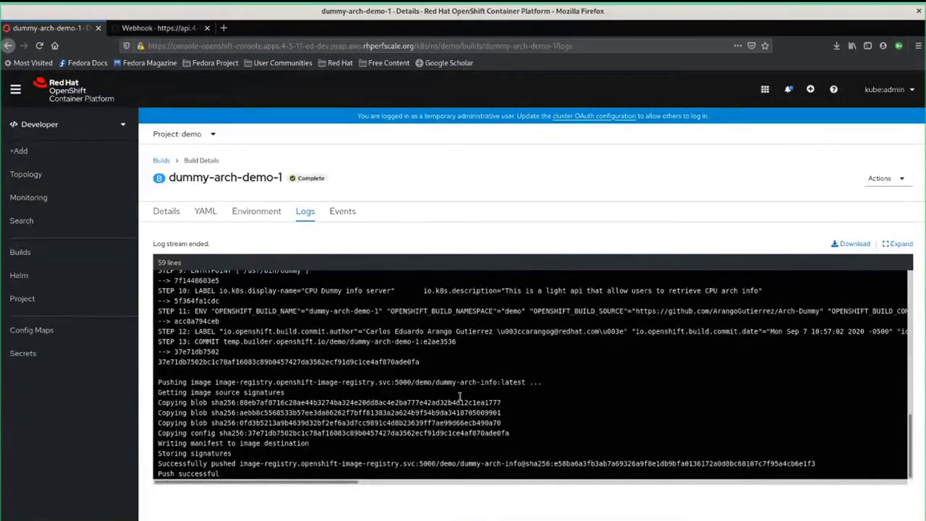
{"action": "key", "text": "super"}
Run oc get bc, then oc describe bc/dummy-arch-demo using the pasted name
{"action": "left_click", "coordinate": [258, 252]}
{"action": "type", "text": "oc"}
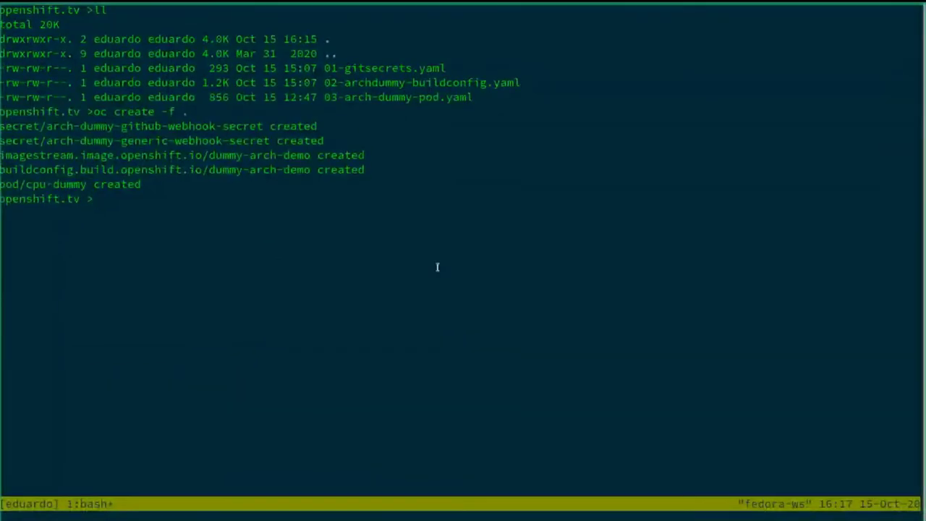
{"action": "type", "text": " get bc"}
{"action": "key", "text": "Return"}
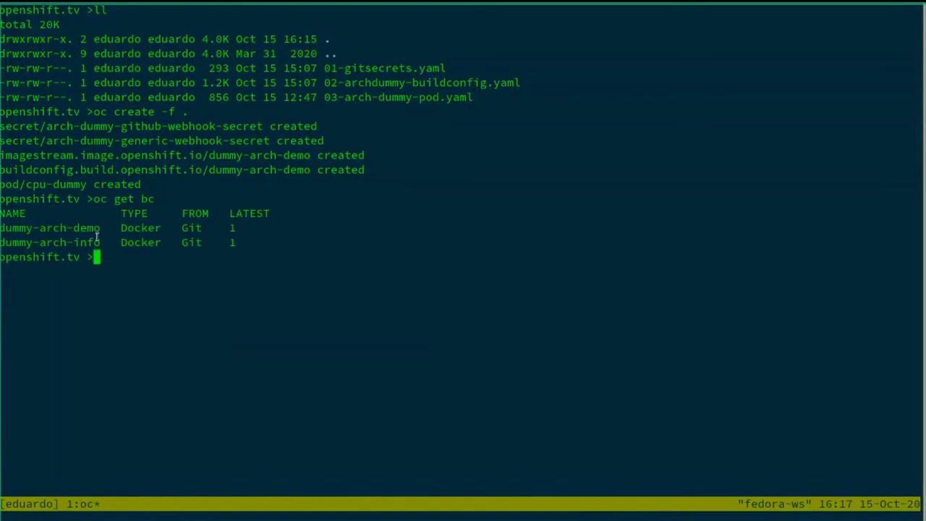
{"action": "double_click", "coordinate": [31, 235]}
{"action": "key", "text": "ctrl+c"}
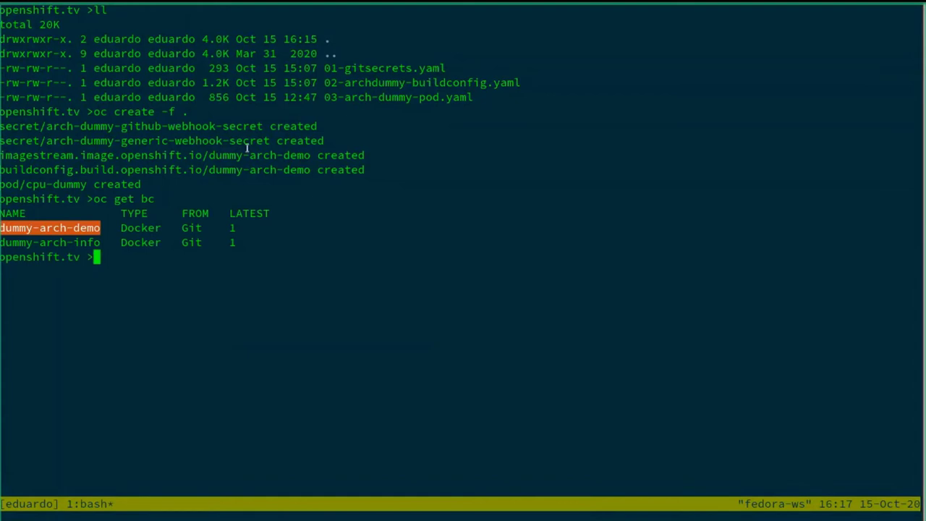
{"action": "type", "text": "oc describe bc/"}
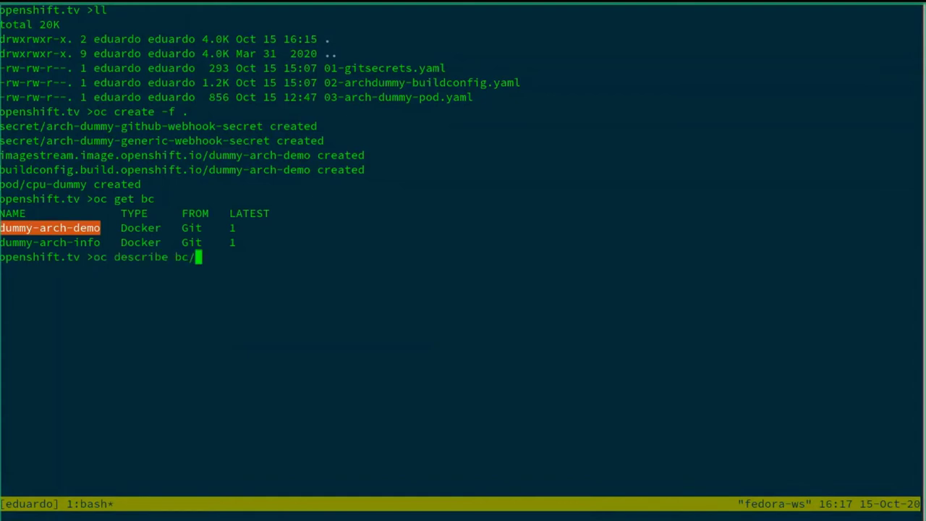
{"action": "key", "text": "ctrl+shift+v"}
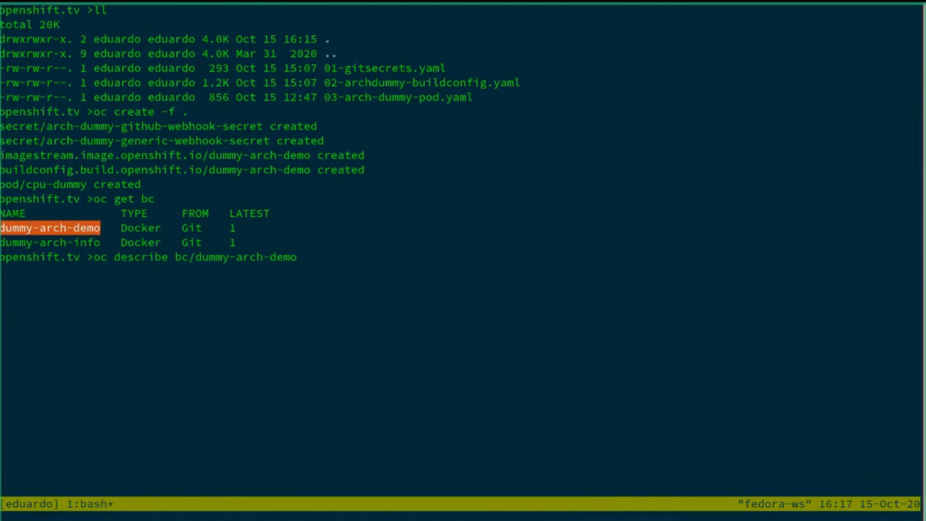
{"action": "key", "text": "Return"}
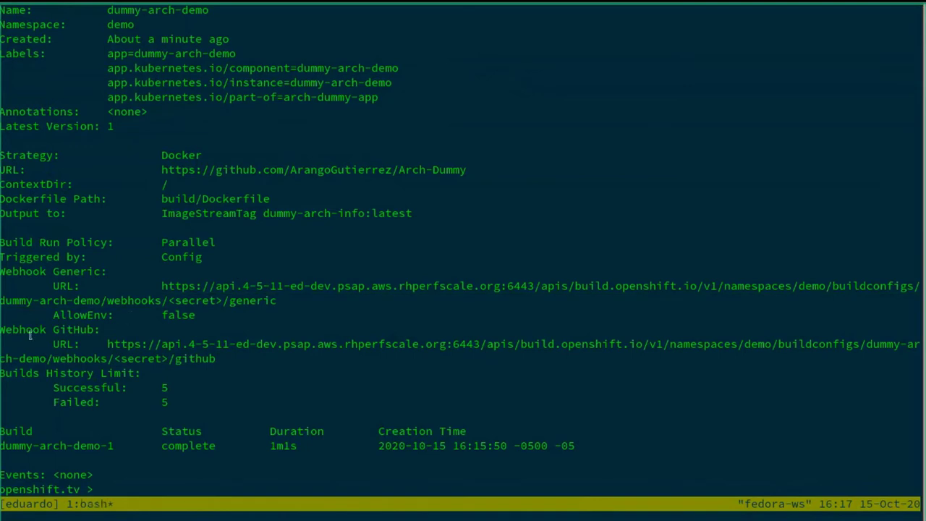
Select the GitHub webhook URL and its <secret> placeholder in the describe output
{"action": "left_click_drag", "start_coordinate": [8, 331], "coordinate": [107, 345]}
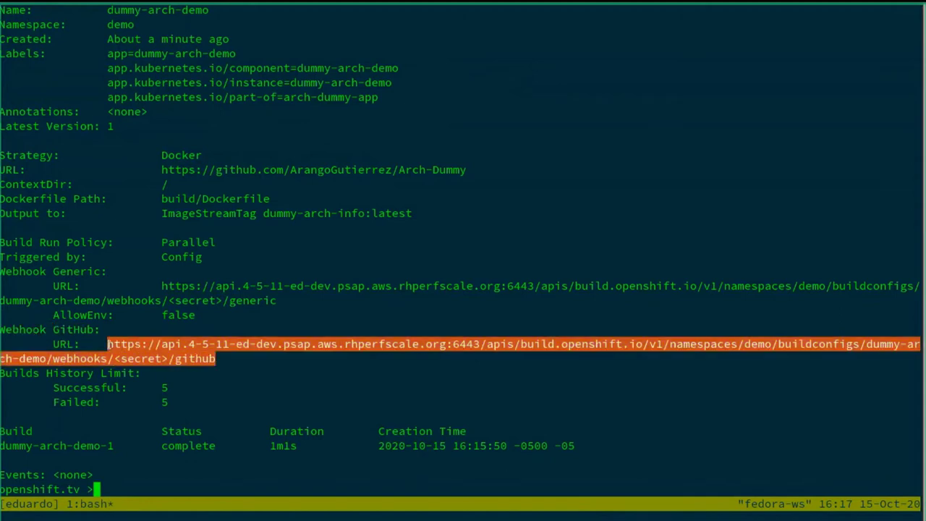
{"action": "left_click", "coordinate": [114, 359]}
{"action": "left_click_drag", "start_coordinate": [114, 359], "coordinate": [163, 370]}
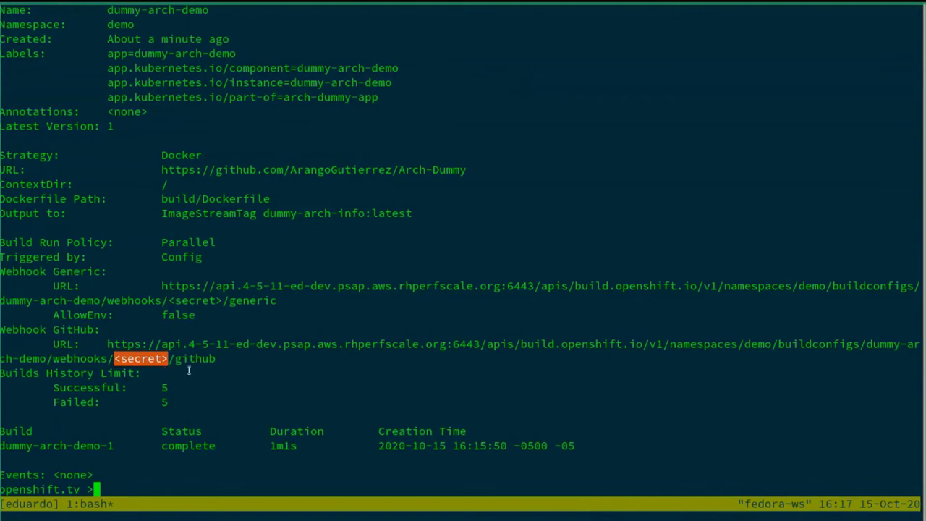
{"action": "left_click_drag", "start_coordinate": [215, 360], "coordinate": [107, 345]}
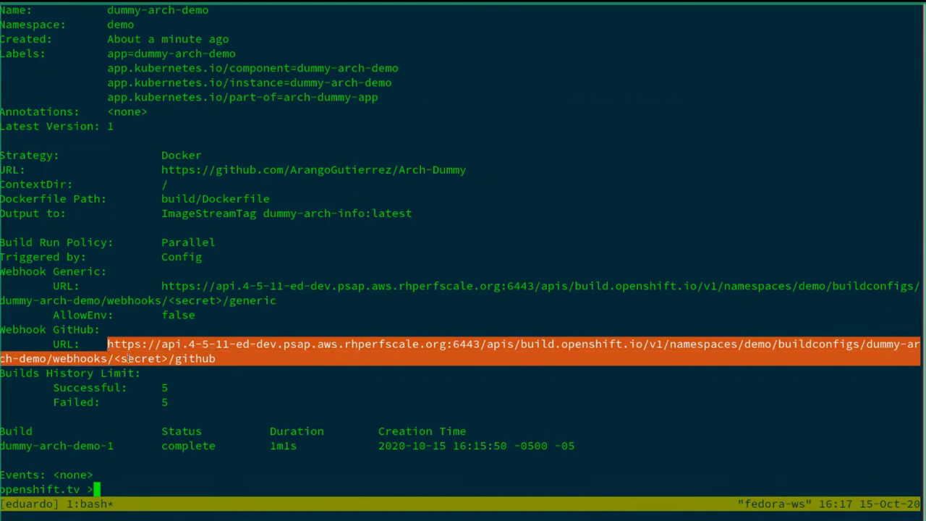
{"action": "left_click", "coordinate": [129, 358]}
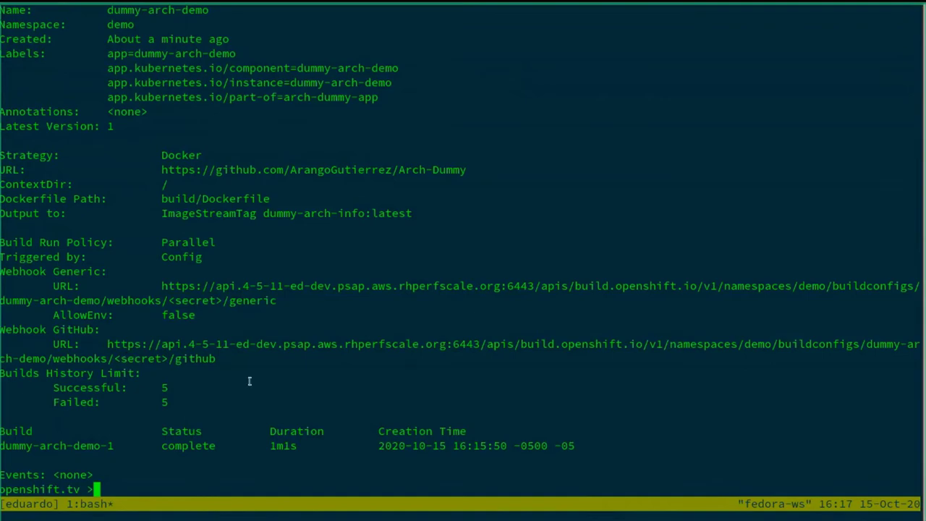
{"action": "key", "text": "super"}
Open dummy-arch-demo from Build Configs and scroll to its Generic and GitHub webhook URLs
{"action": "left_click", "coordinate": [686, 264]}
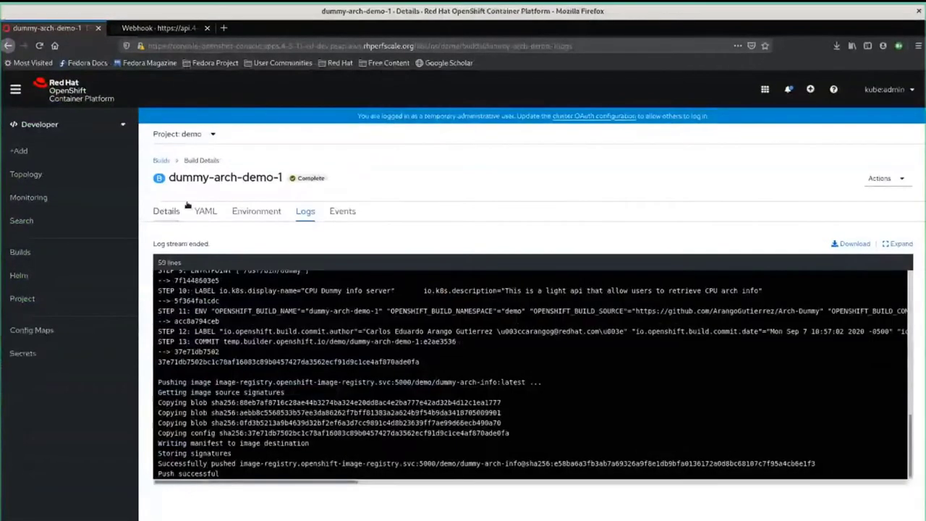
{"action": "left_click", "coordinate": [43, 253]}
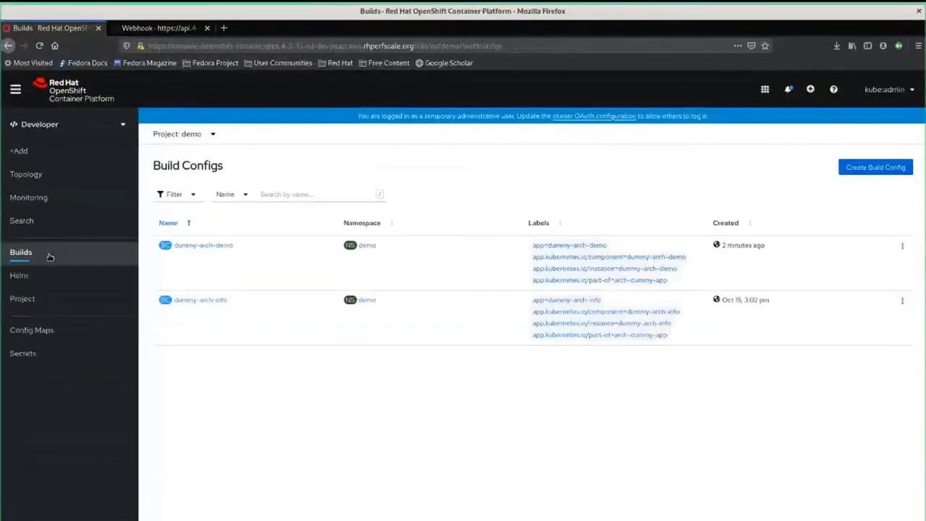
{"action": "left_click", "coordinate": [199, 245]}
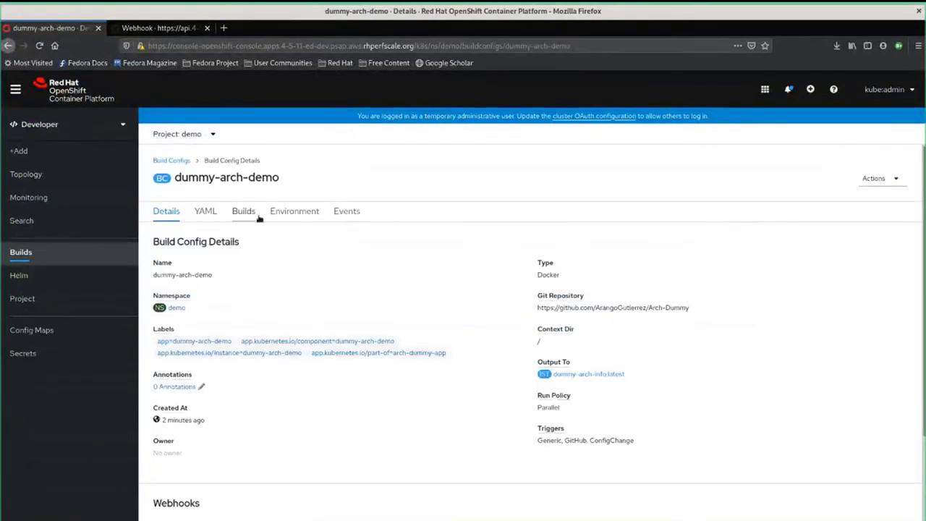
{"action": "scroll", "coordinate": [368, 334], "scroll_direction": "down", "scroll_amount": 3}
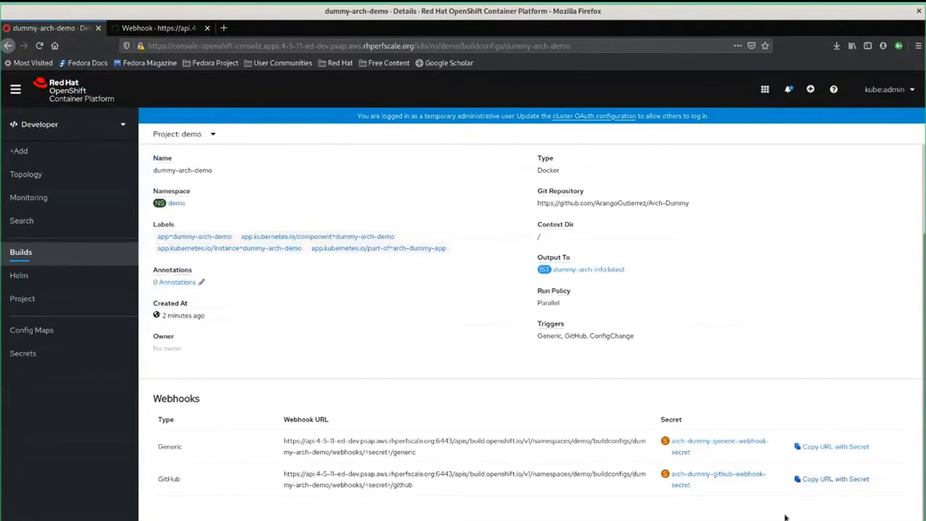
{"action": "key", "text": "alt+Tab"}
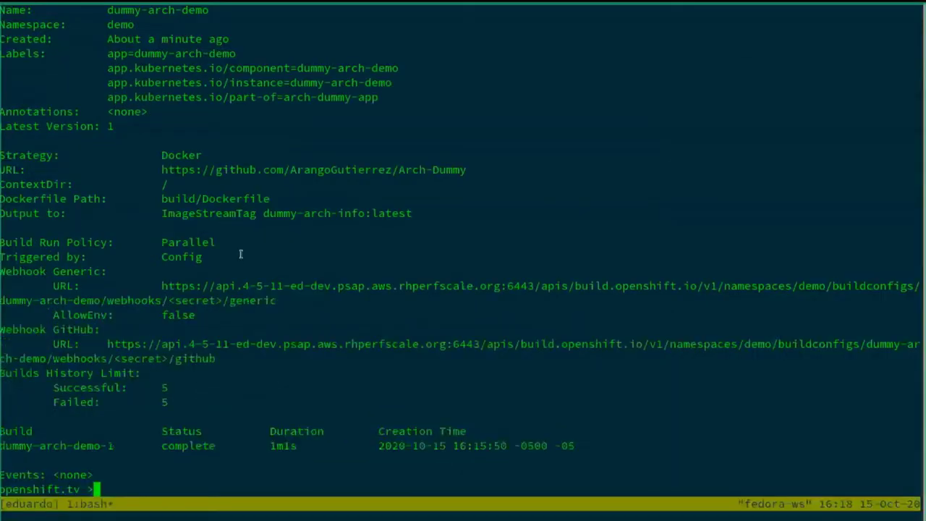
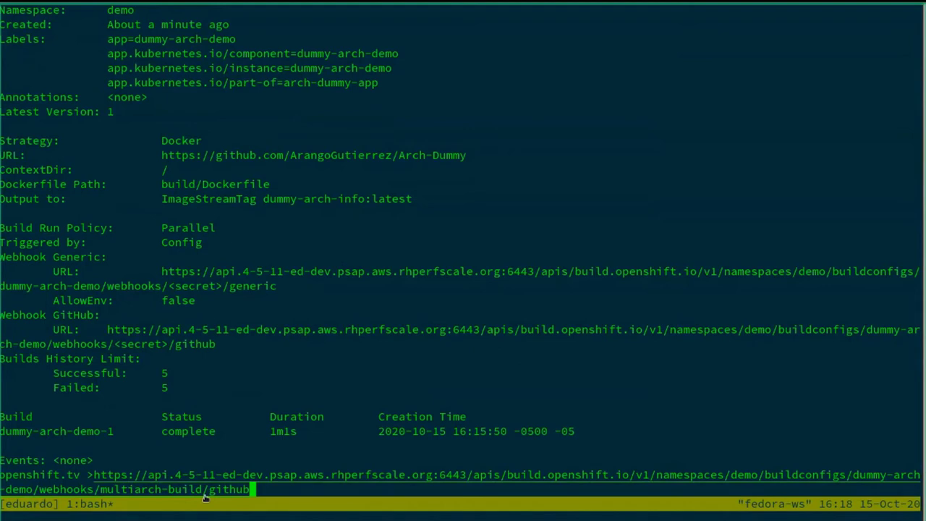
Paste the GitHub webhook URL with its secret at the prompt and prefix it with #
{"action": "key", "text": "Home"}
{"action": "type", "text": "#"}
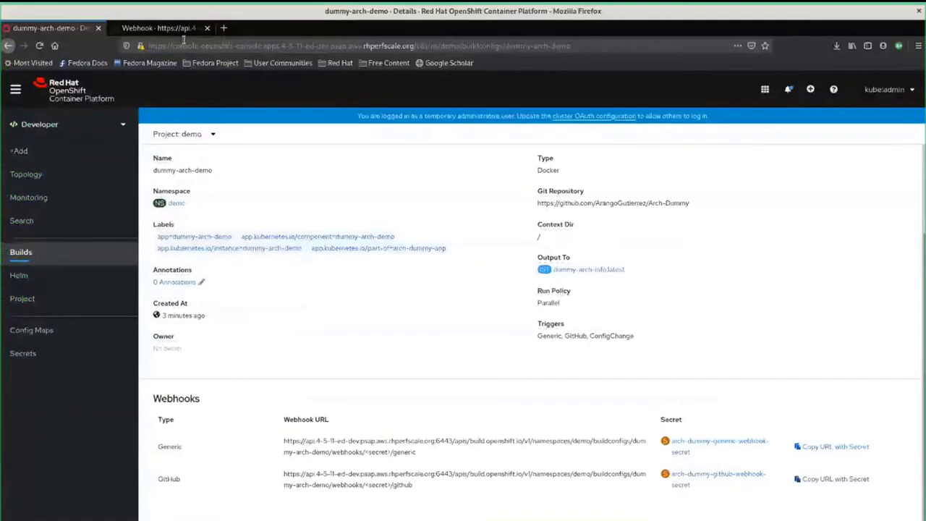
Open +Add > Container Image and choose Image stream tag from internal registry
{"action": "left_click", "coordinate": [159, 27]}
{"action": "left_click", "coordinate": [51, 28]}
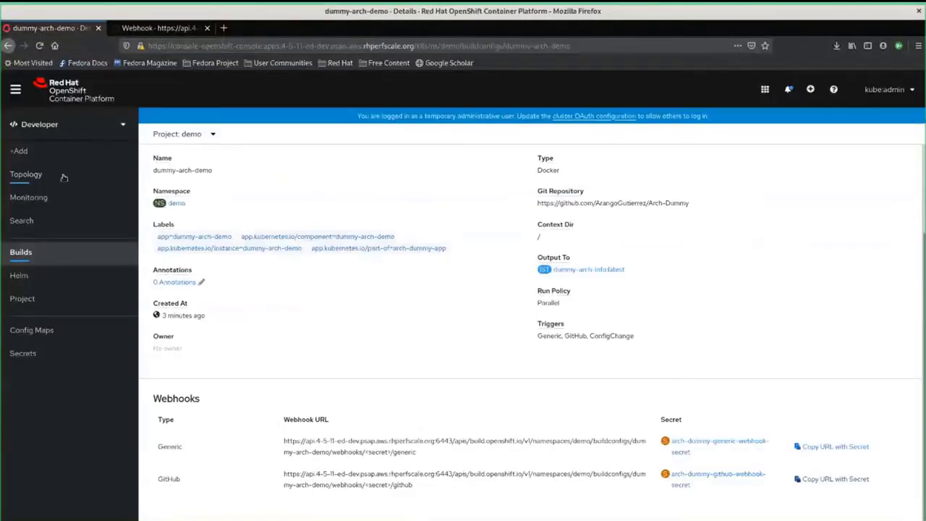
{"action": "left_click", "coordinate": [36, 152]}
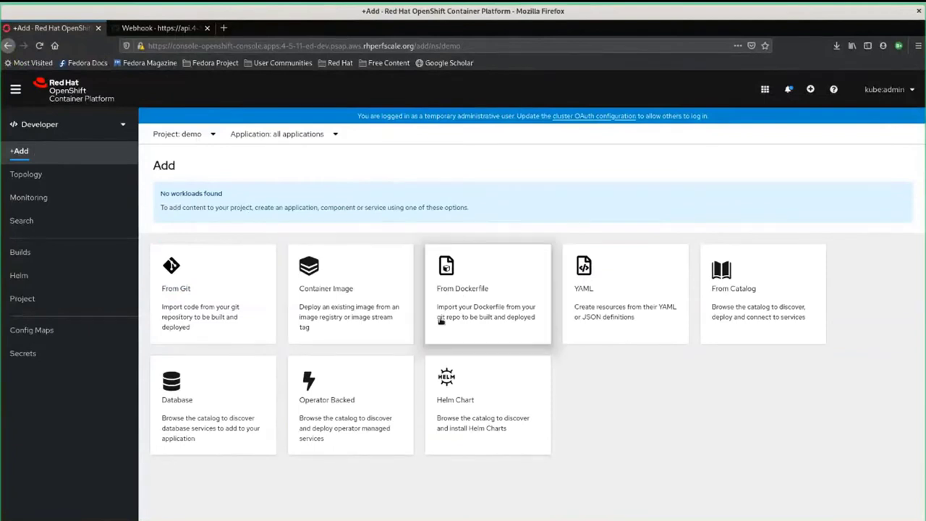
{"action": "left_click", "coordinate": [321, 309]}
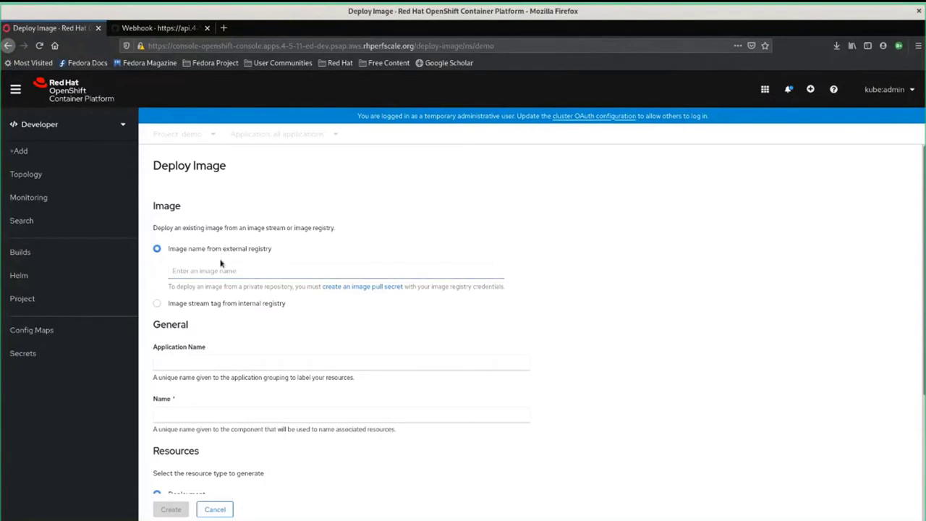
{"action": "left_click", "coordinate": [188, 298]}
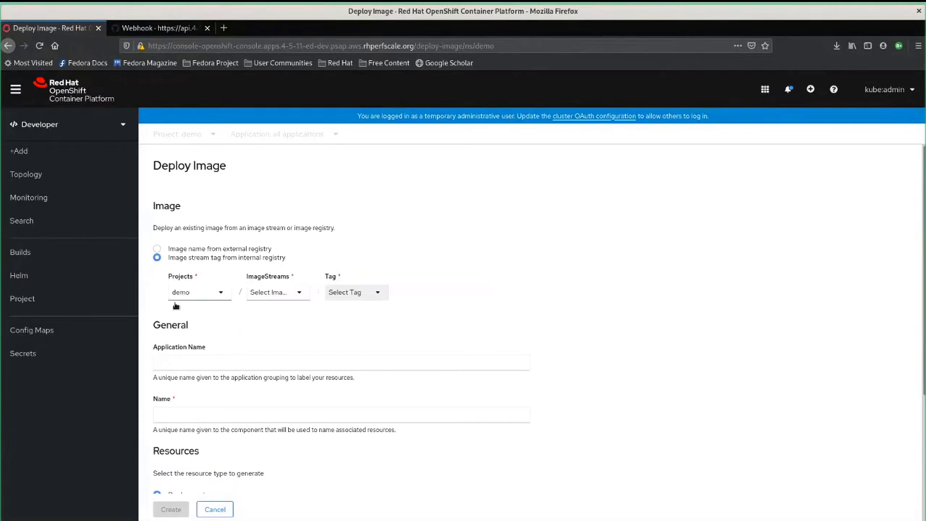
Select image stream dummy-arch-info with tag latest and Create, which fails: service already exists
{"action": "left_click", "coordinate": [266, 293]}
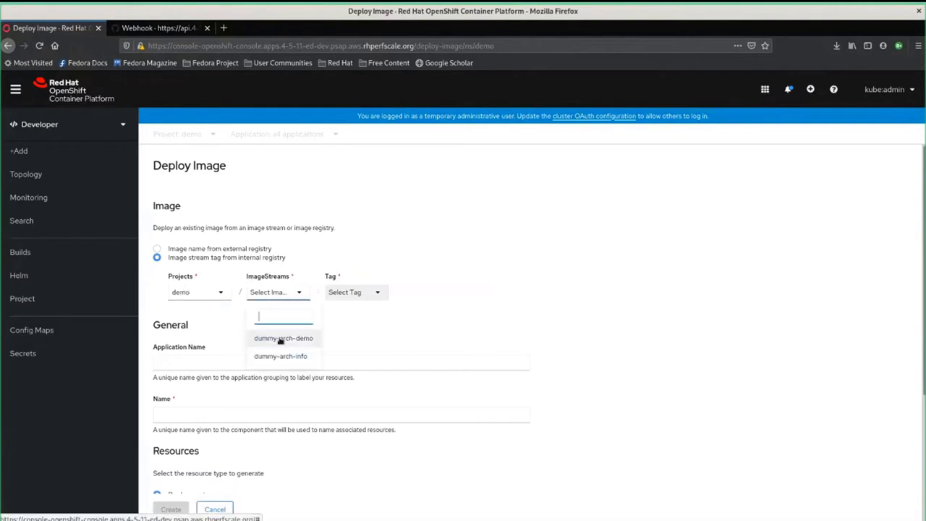
{"action": "left_click", "coordinate": [277, 339]}
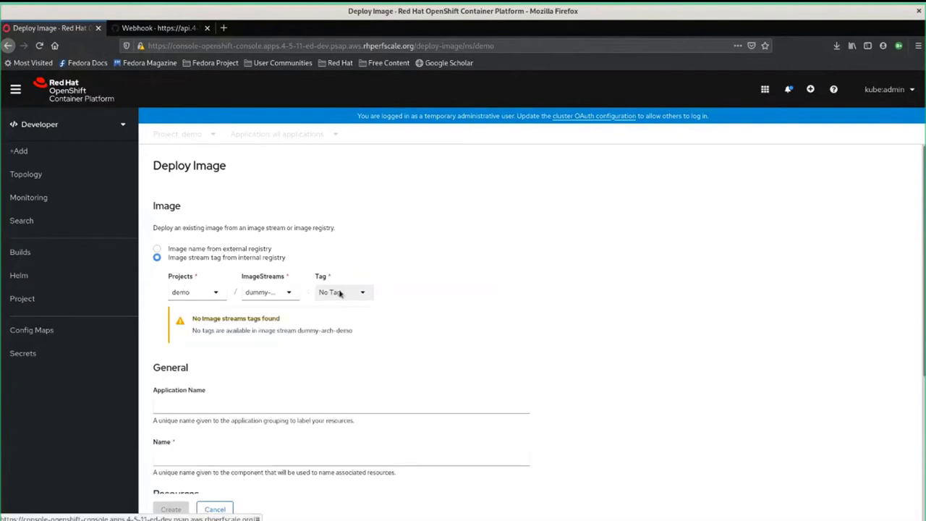
{"action": "left_click", "coordinate": [297, 291]}
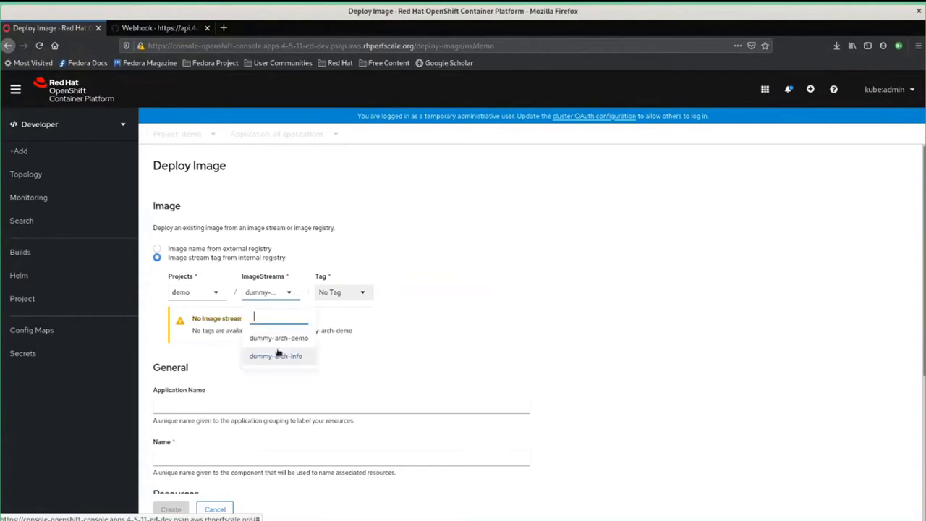
{"action": "left_click", "coordinate": [278, 355]}
{"action": "left_click", "coordinate": [374, 295]}
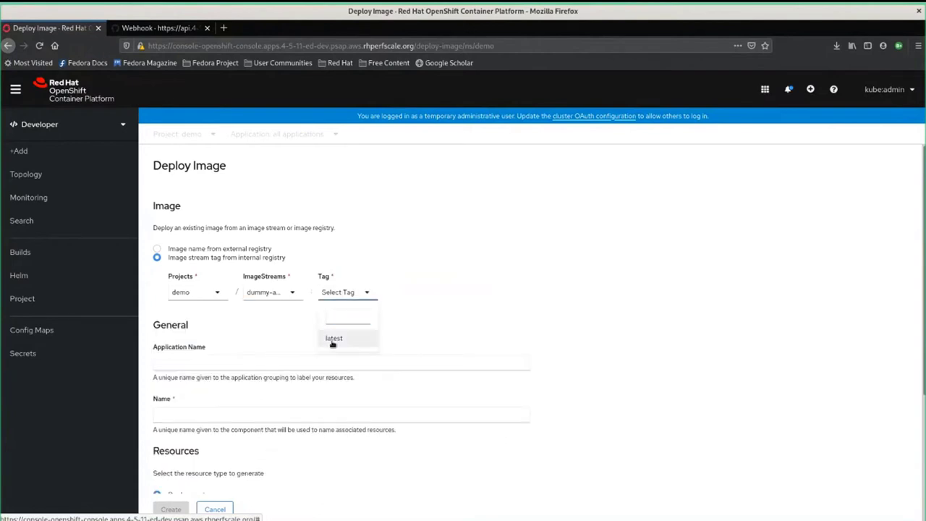
{"action": "left_click", "coordinate": [332, 340]}
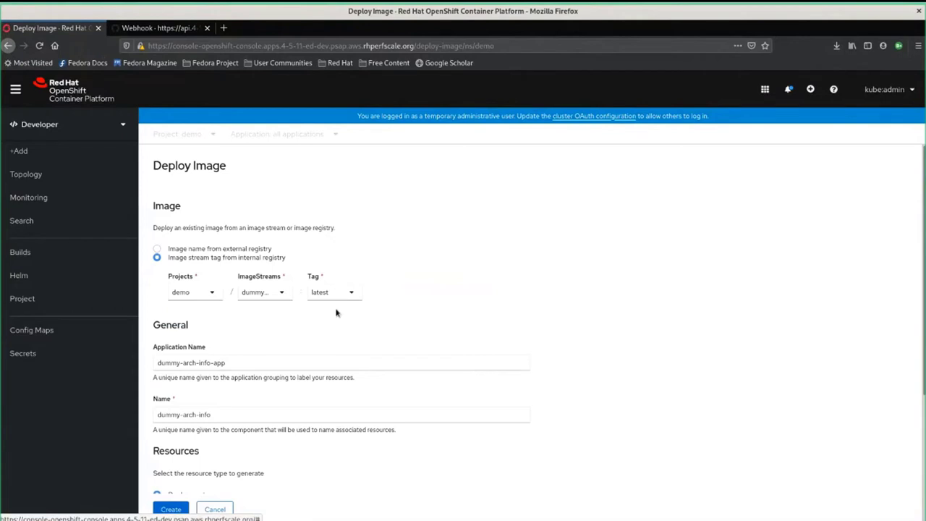
{"action": "scroll", "coordinate": [186, 275], "scroll_direction": "down", "scroll_amount": 2}
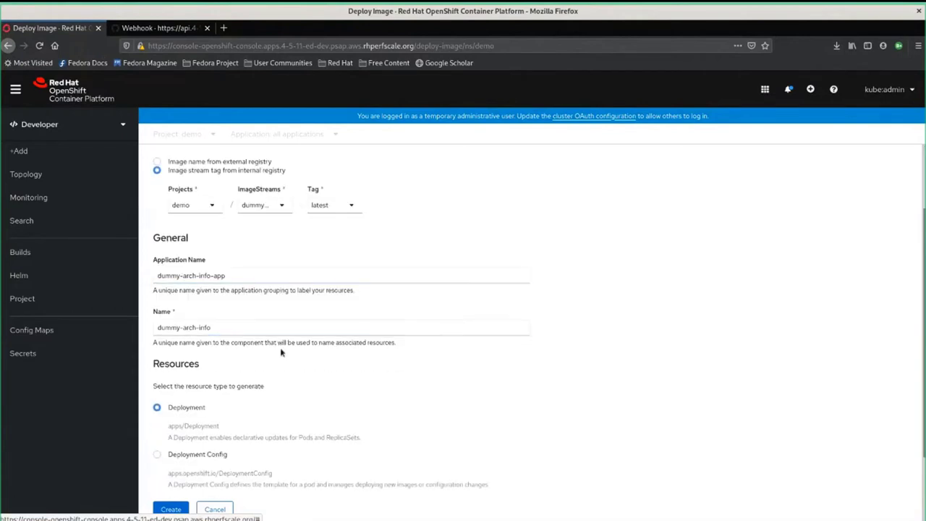
{"action": "scroll", "coordinate": [280, 347], "scroll_direction": "down", "scroll_amount": 2}
{"action": "left_click", "coordinate": [181, 506]}
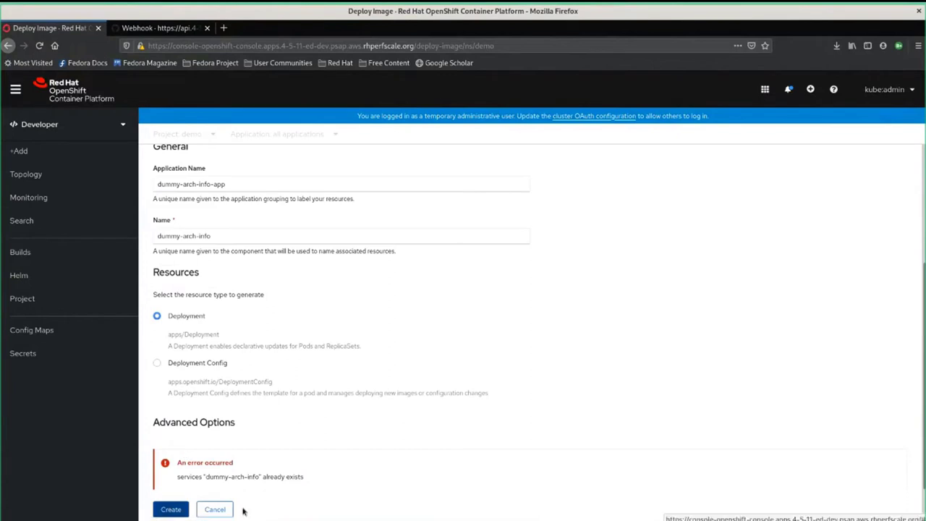
Reopen the Container Image form and select dummy-arch-info:latest from the internal registry
{"action": "left_click", "coordinate": [32, 178]}
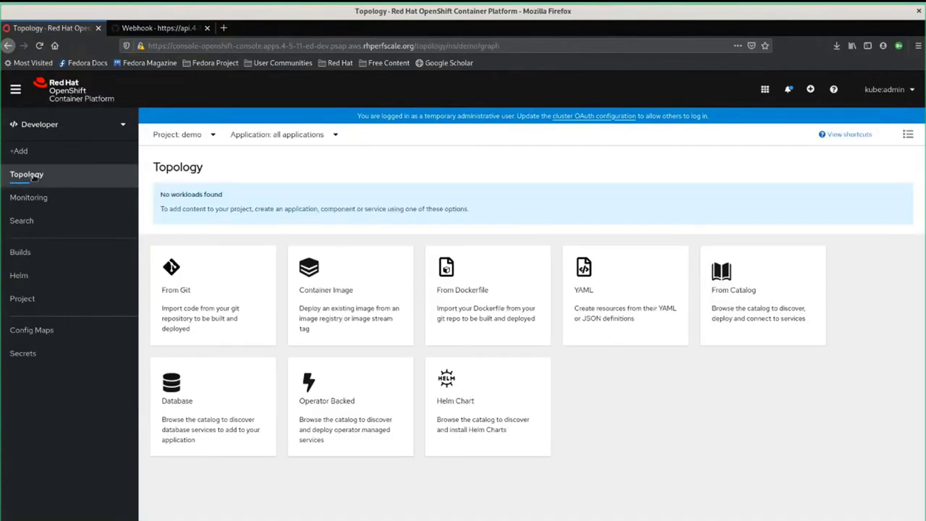
{"action": "left_click", "coordinate": [35, 158]}
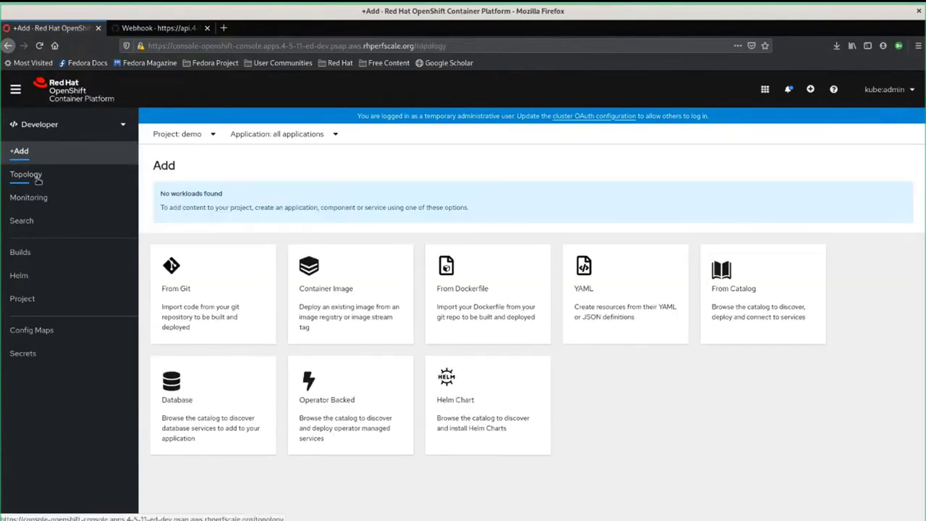
{"action": "left_click", "coordinate": [38, 174]}
{"action": "left_click", "coordinate": [341, 327]}
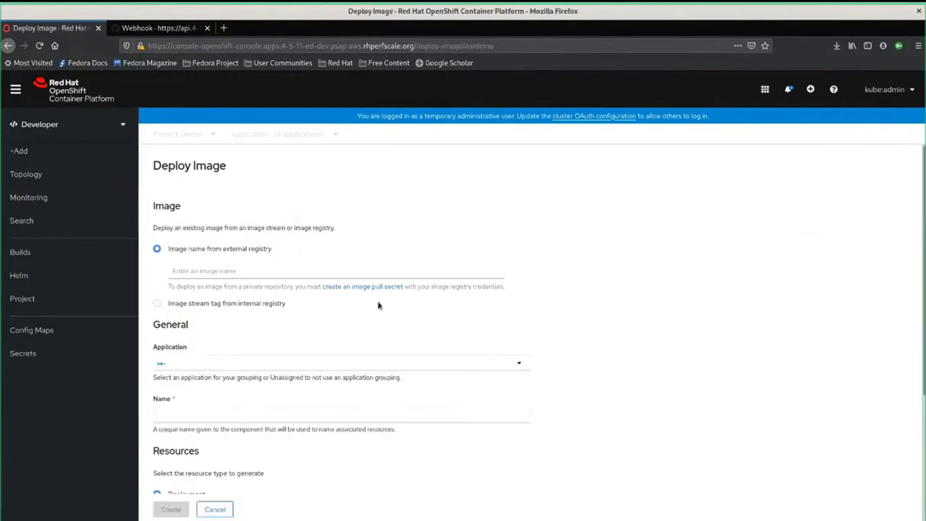
{"action": "left_click", "coordinate": [219, 301]}
{"action": "scroll", "coordinate": [299, 325], "scroll_direction": "down", "scroll_amount": 3}
{"action": "left_click", "coordinate": [275, 176]}
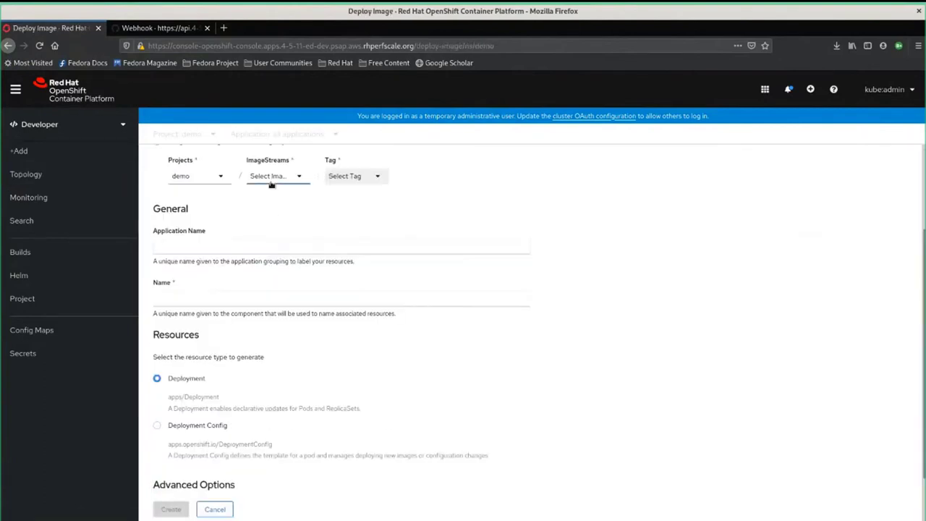
{"action": "left_click", "coordinate": [282, 240]}
{"action": "left_click", "coordinate": [371, 176]}
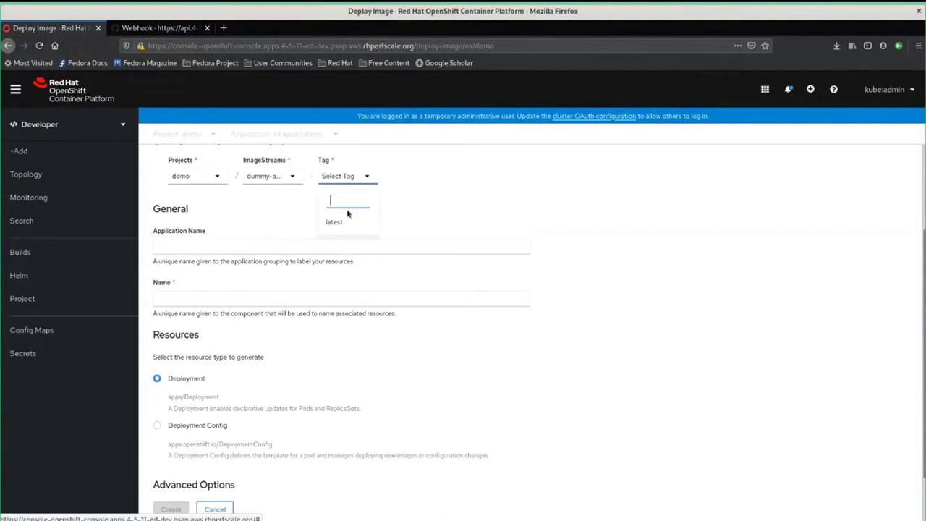
{"action": "left_click", "coordinate": [335, 221]}
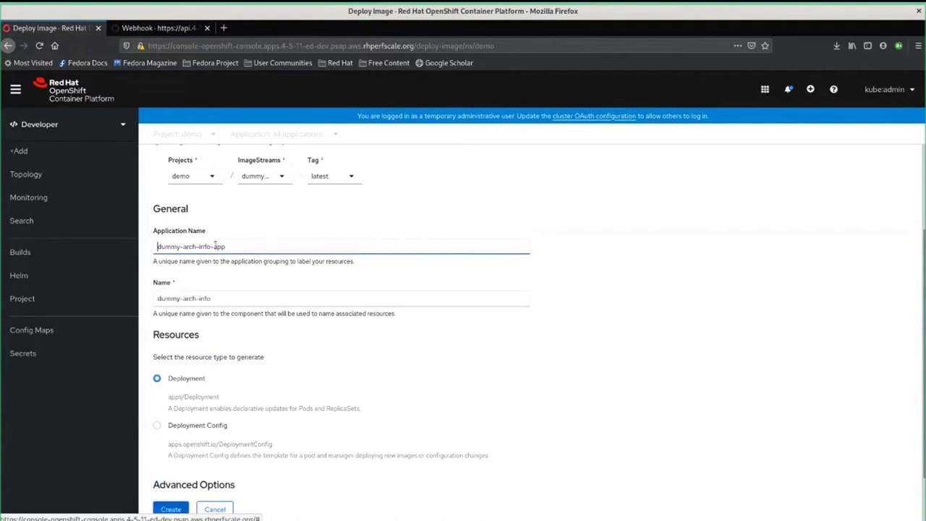
Rename the Application Name and Name to dummy-arch-demo and create the deployment with a route
{"action": "left_click_drag", "start_coordinate": [215, 246], "coordinate": [197, 246]}
{"action": "key", "text": "BackSpace"}
{"action": "type", "text": "demo"}
{"action": "key", "text": "Delete"}
{"action": "key", "text": "Delete"}
{"action": "key", "text": "Delete"}
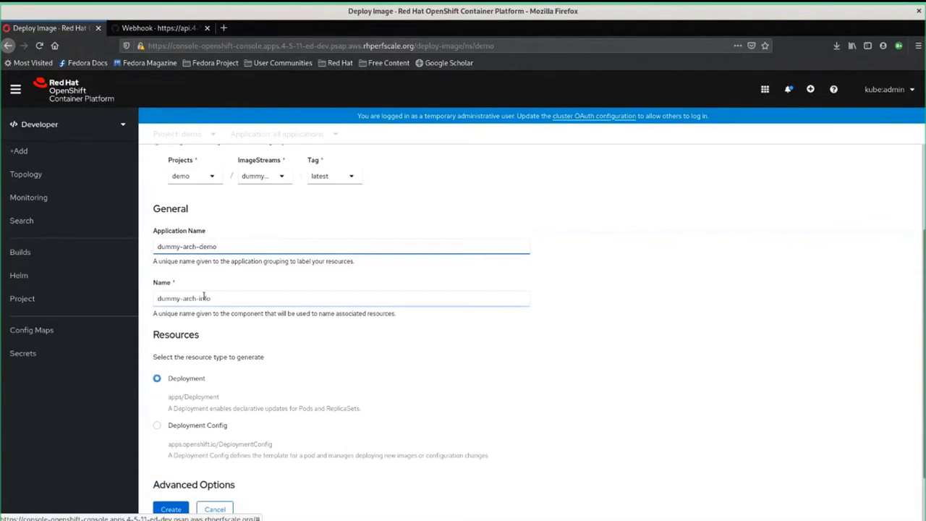
{"action": "double_click", "coordinate": [204, 297]}
{"action": "type", "text": "demo"}
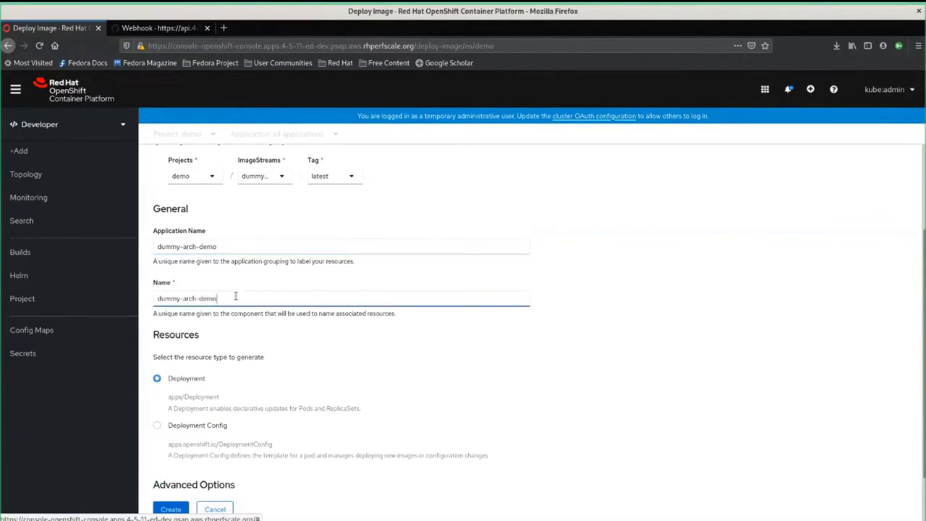
{"action": "scroll", "coordinate": [173, 384], "scroll_direction": "down", "scroll_amount": 2}
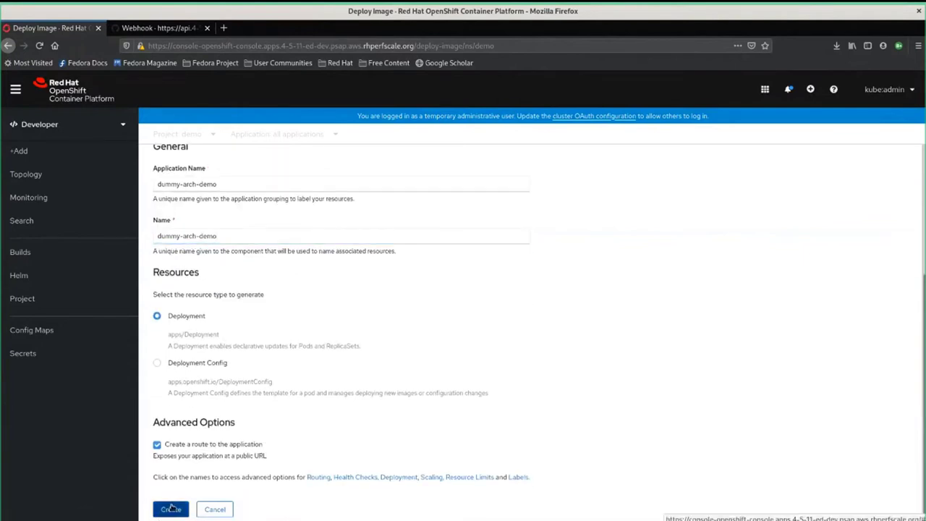
{"action": "left_click", "coordinate": [165, 506]}
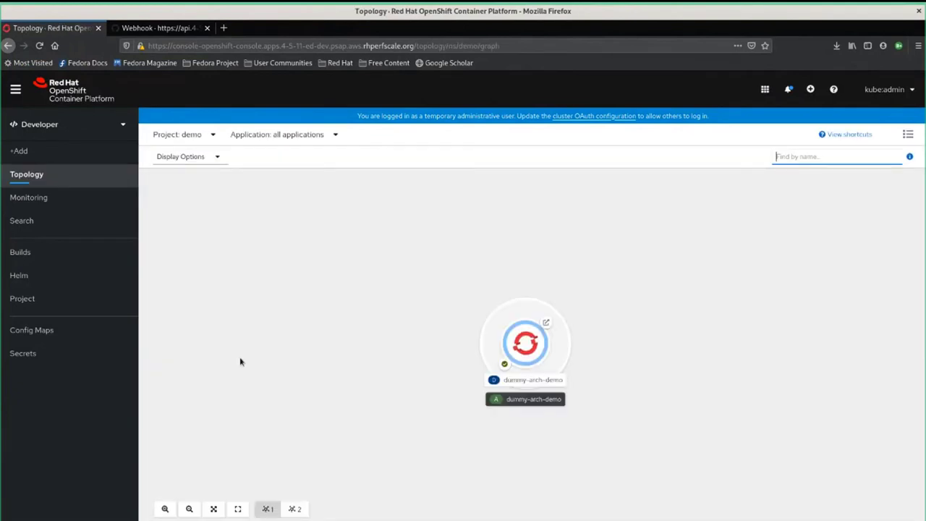
Open the dummy-arch-demo node's side panel and scroll through its Pods, Builds, Services and Routes
{"action": "left_click", "coordinate": [532, 314]}
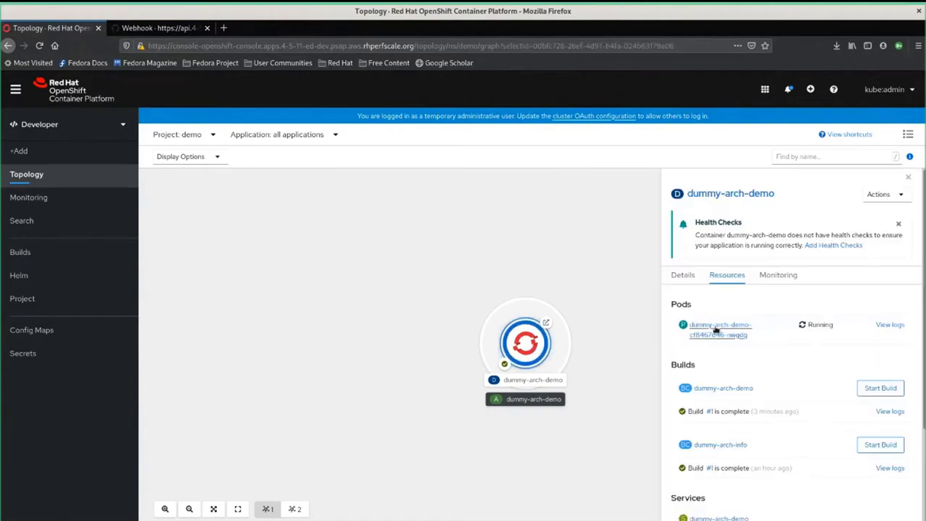
{"action": "scroll", "coordinate": [716, 329], "scroll_direction": "down", "scroll_amount": 3}
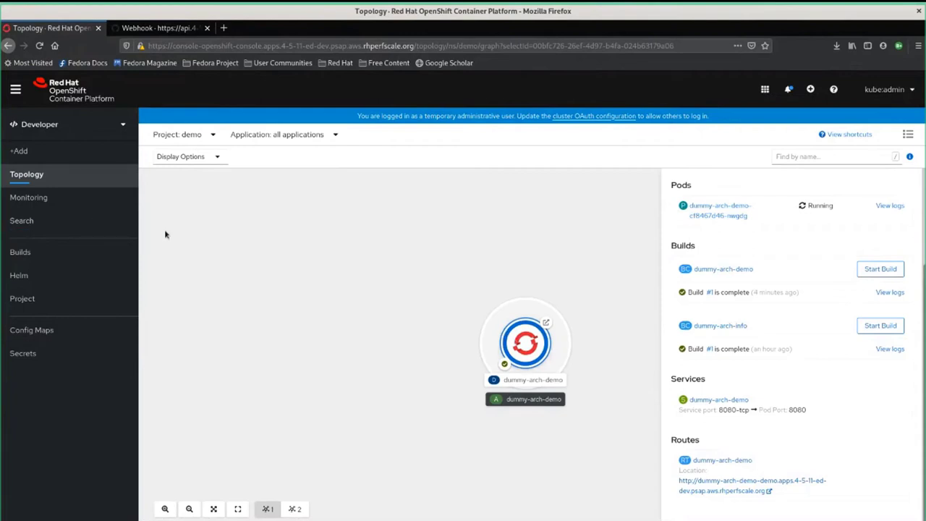
{"action": "double_click", "coordinate": [680, 247]}
{"action": "left_click", "coordinate": [689, 262]}
{"action": "left_click_drag", "start_coordinate": [671, 246], "coordinate": [702, 249]}
{"action": "scroll", "coordinate": [724, 297], "scroll_direction": "up", "scroll_amount": 1}
{"action": "scroll", "coordinate": [724, 296], "scroll_direction": "up", "scroll_amount": 3}
{"action": "scroll", "coordinate": [731, 325], "scroll_direction": "down", "scroll_amount": 3}
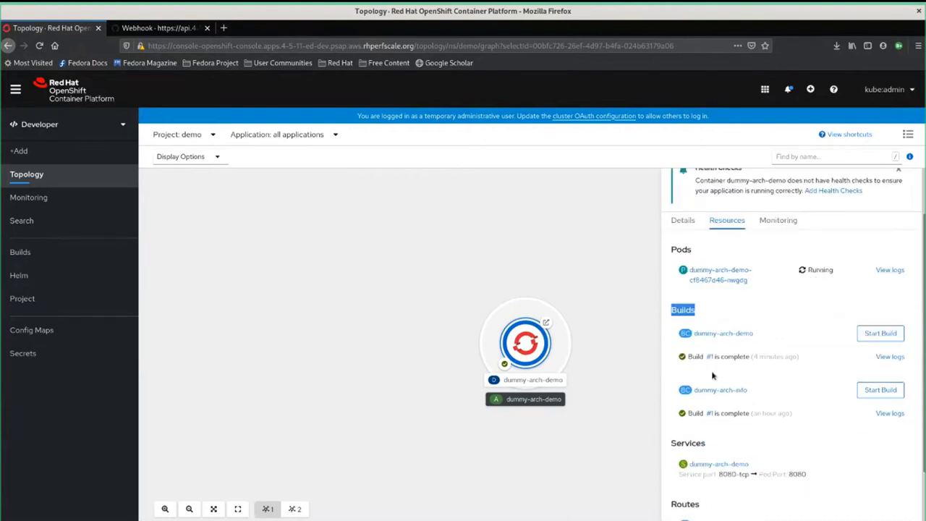